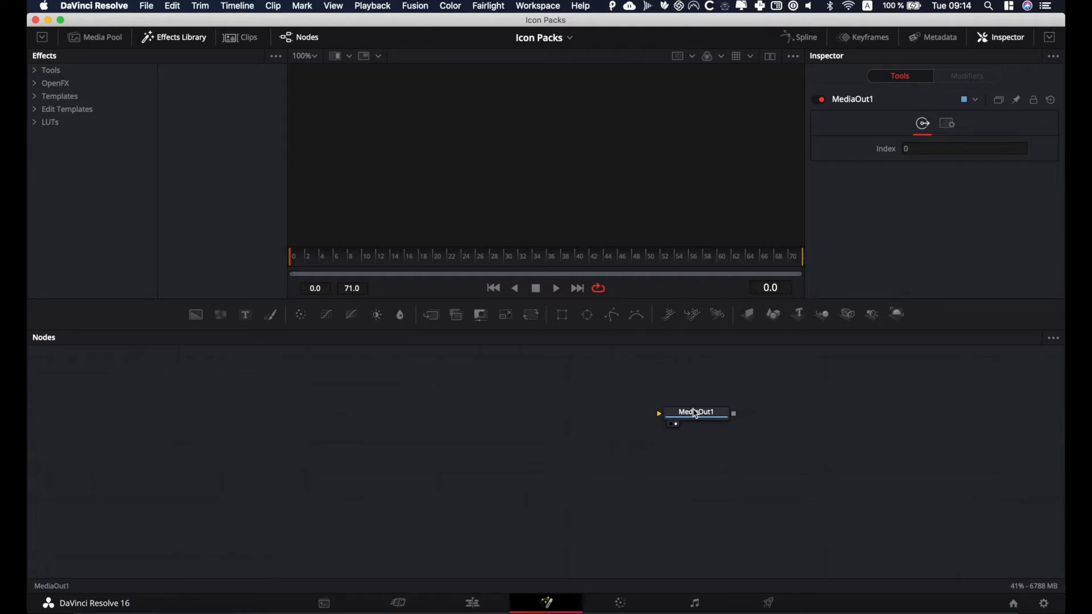
# Step: Move the MediaOut1 node slightly lower in the node graph
pyautogui.moveTo(705, 416); pyautogui.dragTo(705, 446)
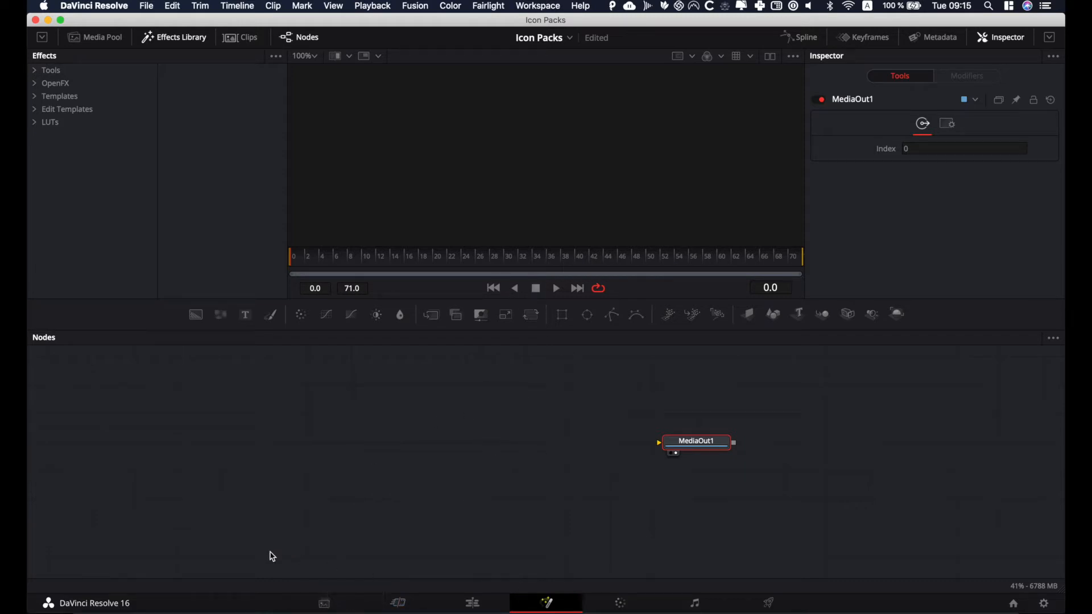
pyautogui.click(419, 5)
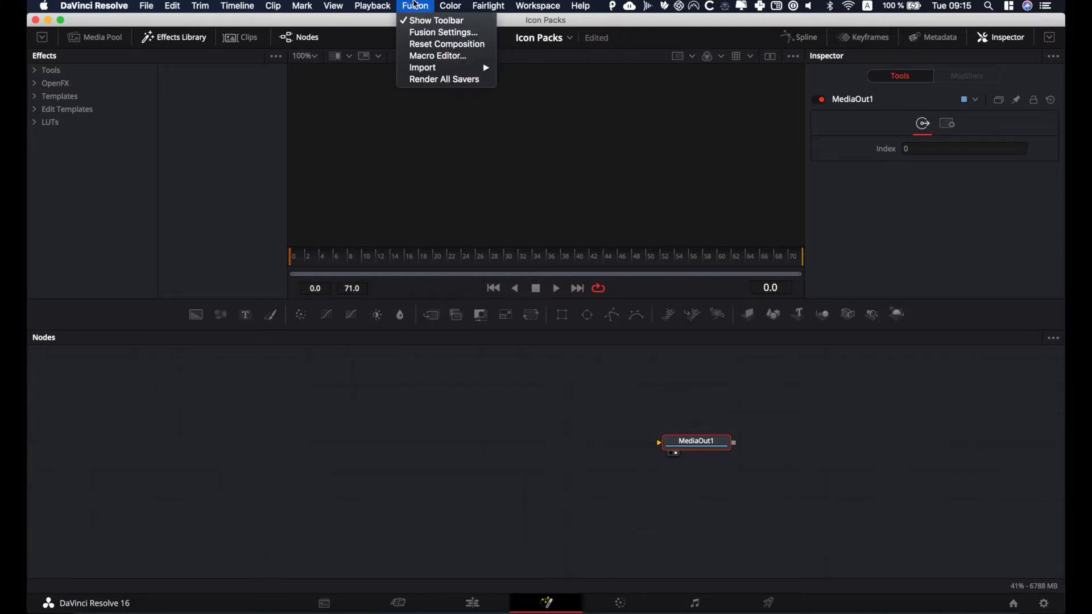
pyautogui.moveTo(452, 68)
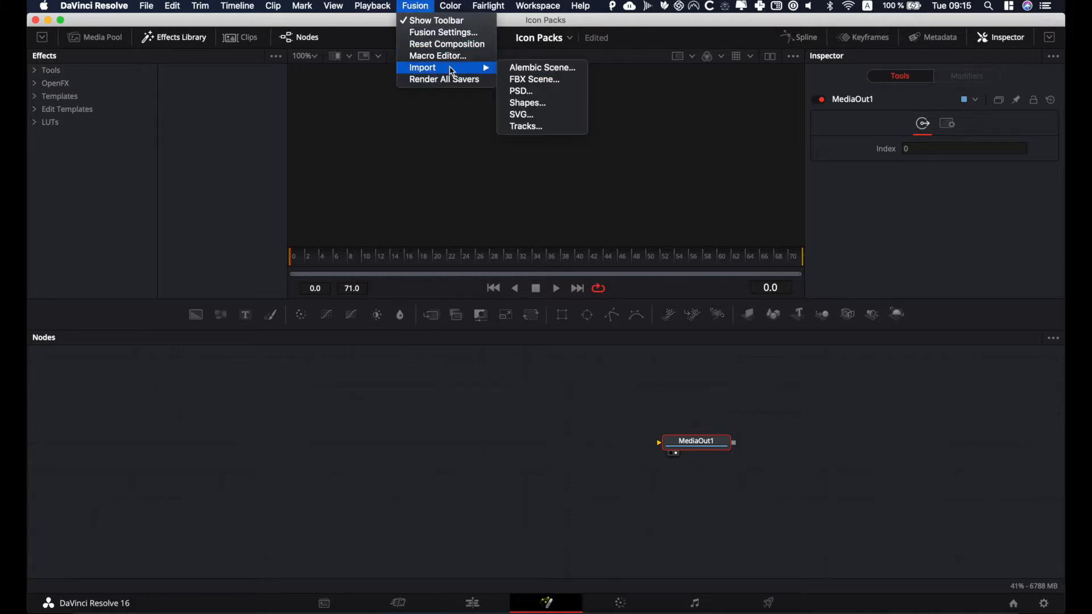
pyautogui.click(557, 114)
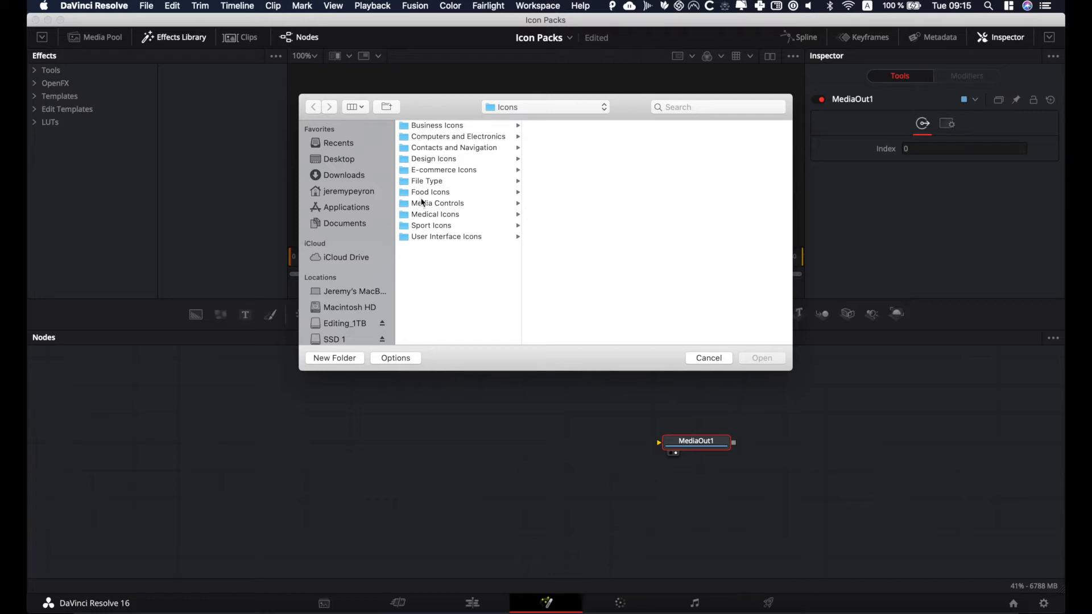
pyautogui.click(708, 358)
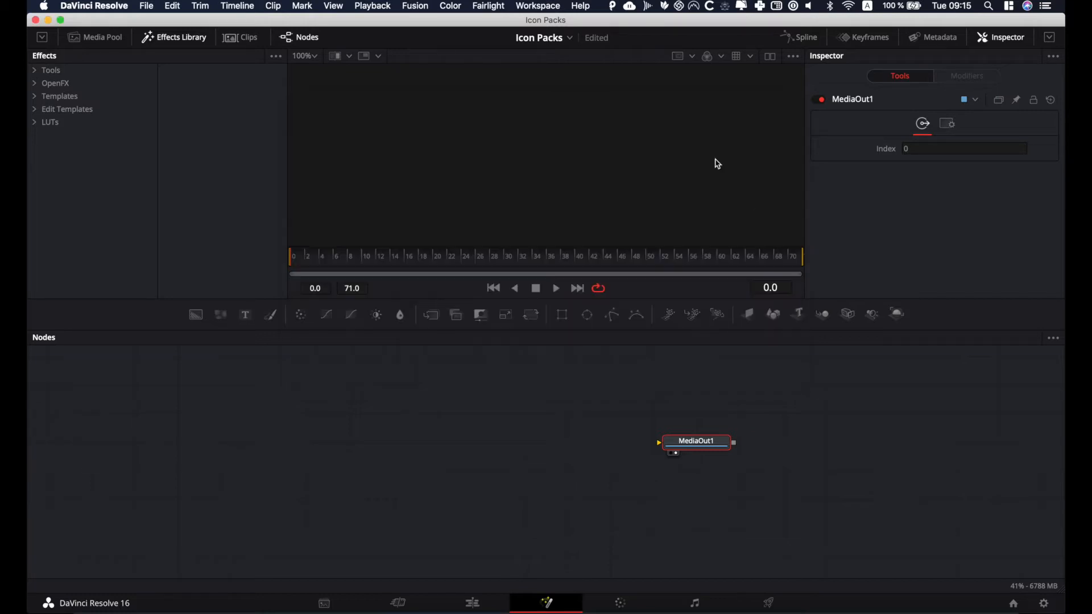
# Step: Import Calculus.svg as an SVG from Business Icons, Assets, Visual Assets, SVG Icon, Business & Finance
pyautogui.click(415, 8)
pyautogui.moveTo(433, 72)
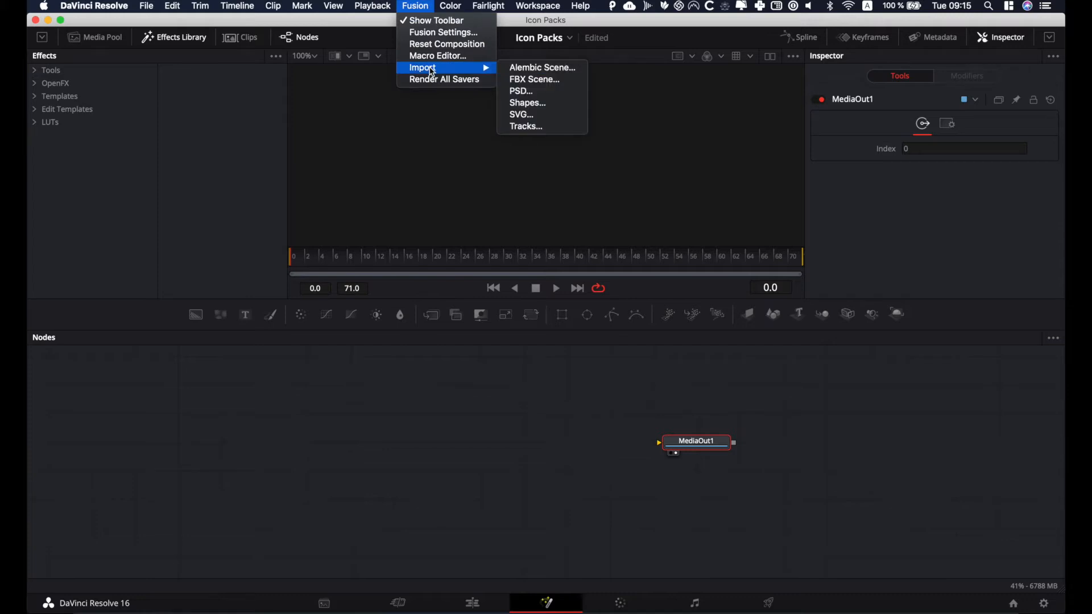
pyautogui.click(523, 115)
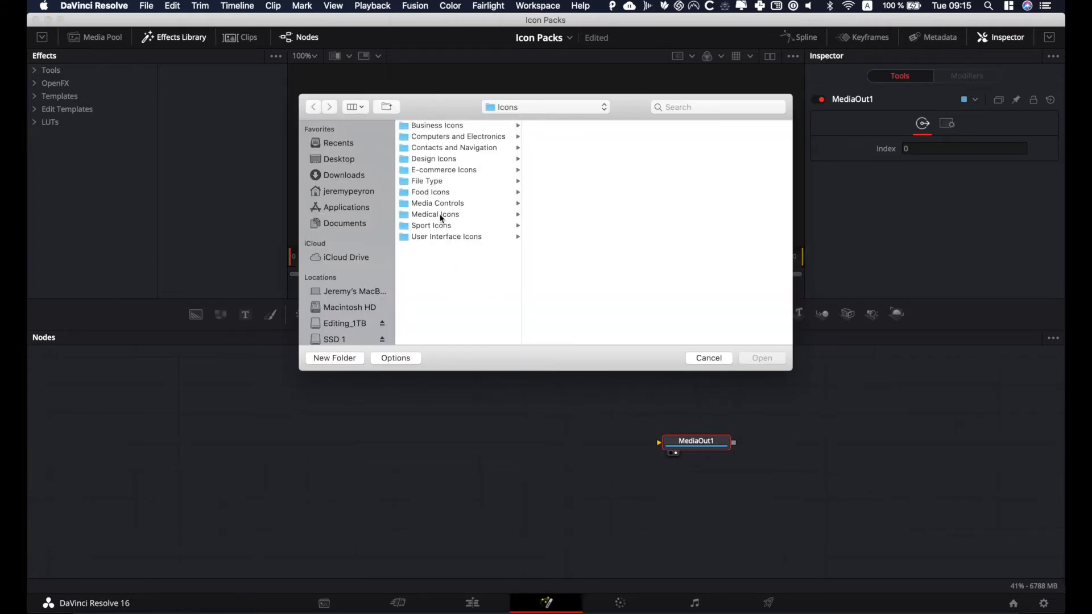
pyautogui.click(449, 127)
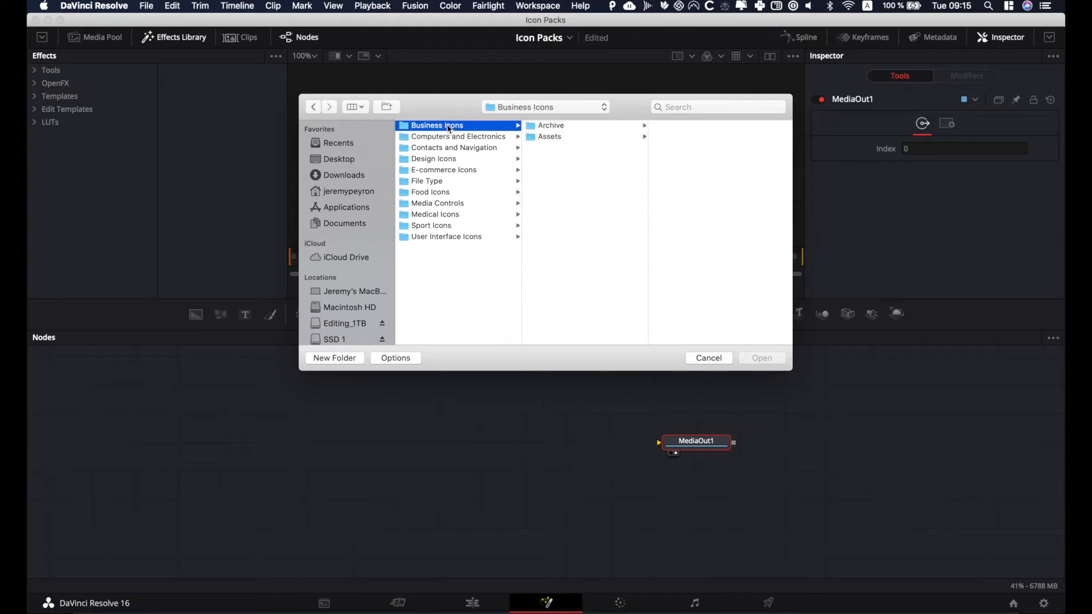
pyautogui.click(570, 137)
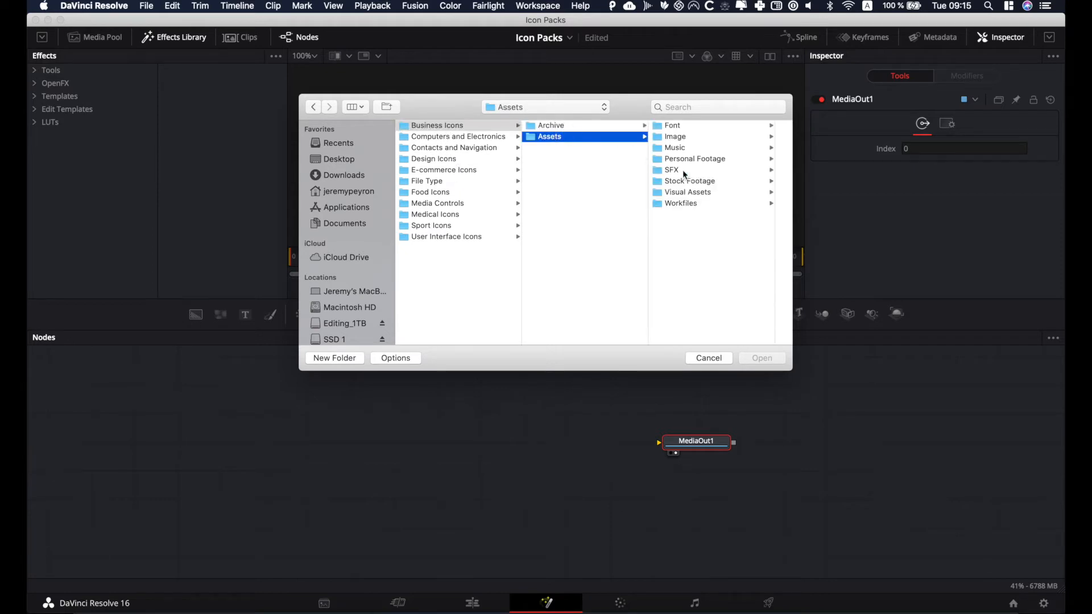
pyautogui.click(688, 192)
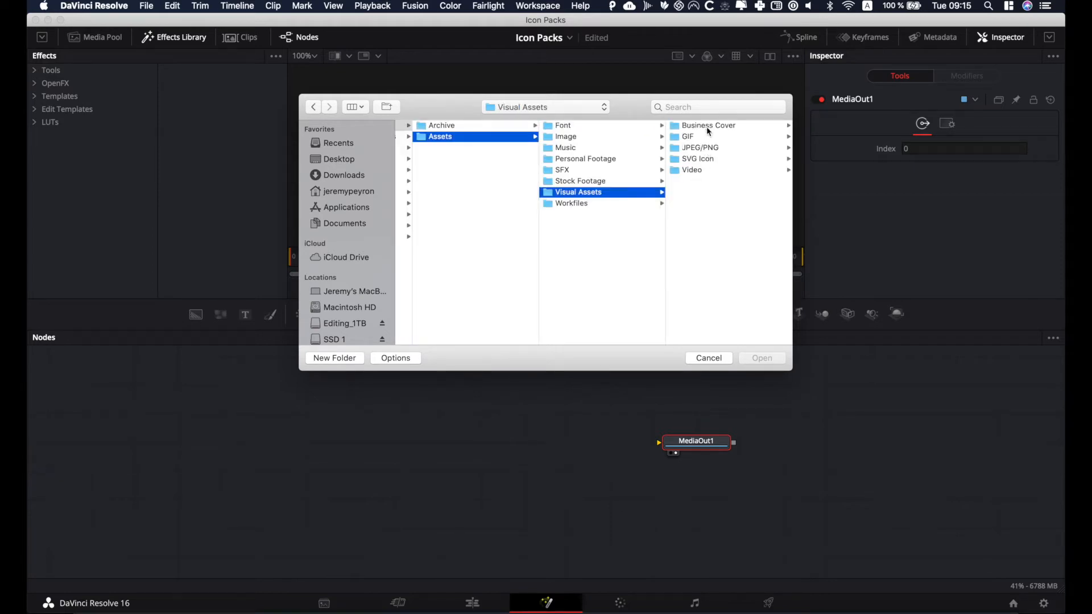
pyautogui.click(704, 169)
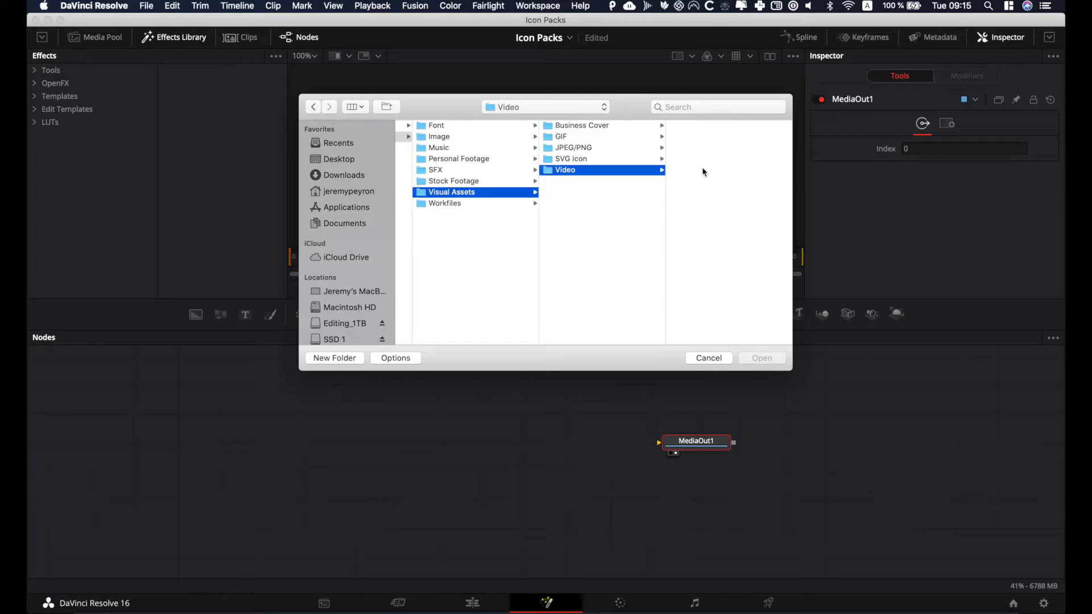
pyautogui.click(609, 160)
pyautogui.click(729, 127)
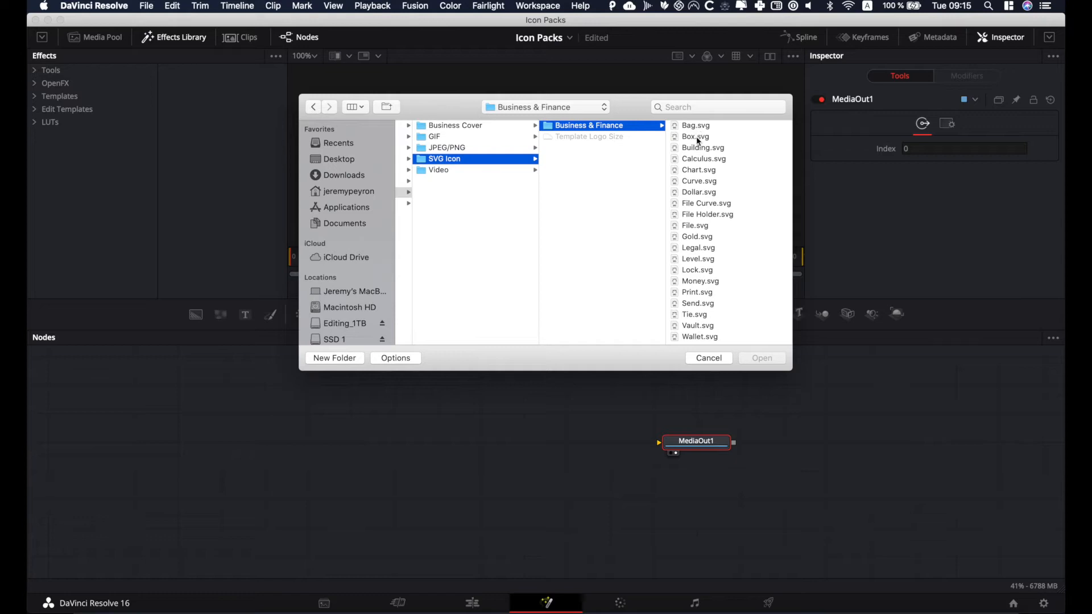
pyautogui.click(698, 160)
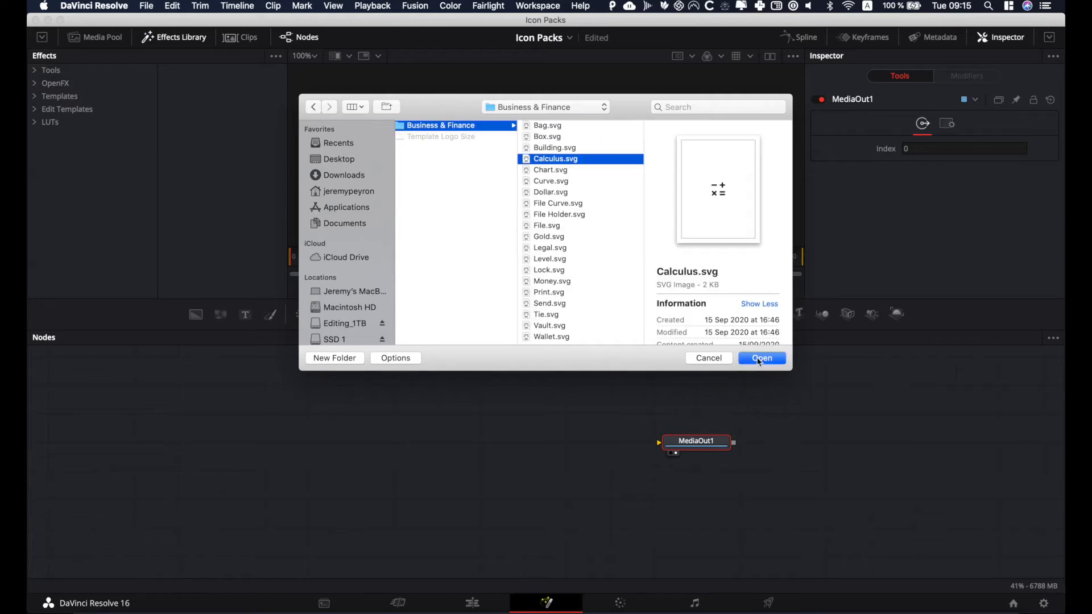
pyautogui.click(759, 358)
pyautogui.click(631, 353)
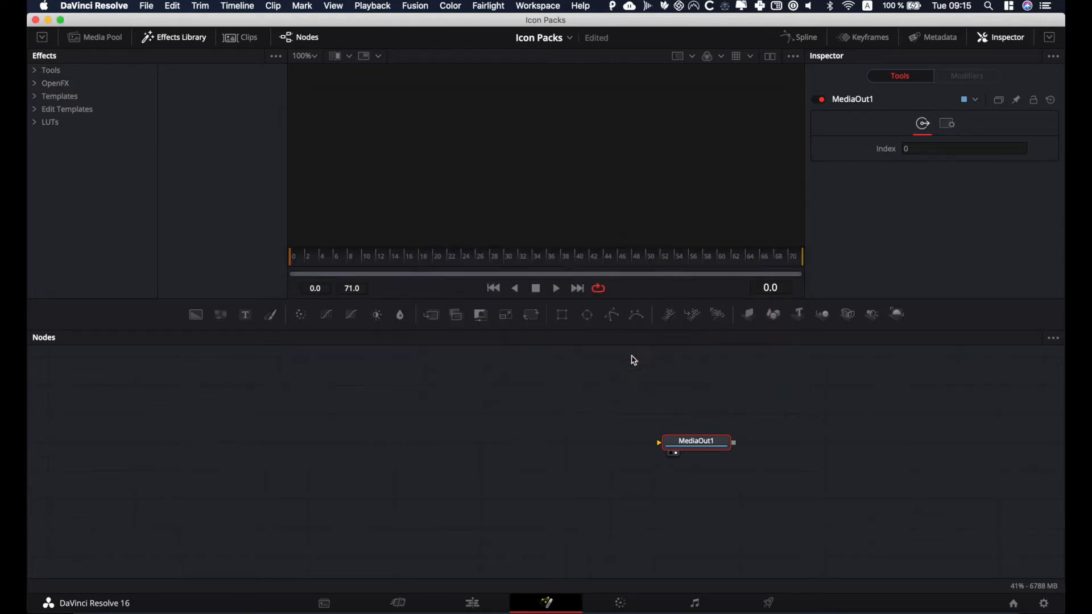
# Step: Connect the imported calculus icon group to MediaOut1 and go to frame 8
pyautogui.moveTo(90, 389); pyautogui.dragTo(661, 444)
pyautogui.click(349, 261)
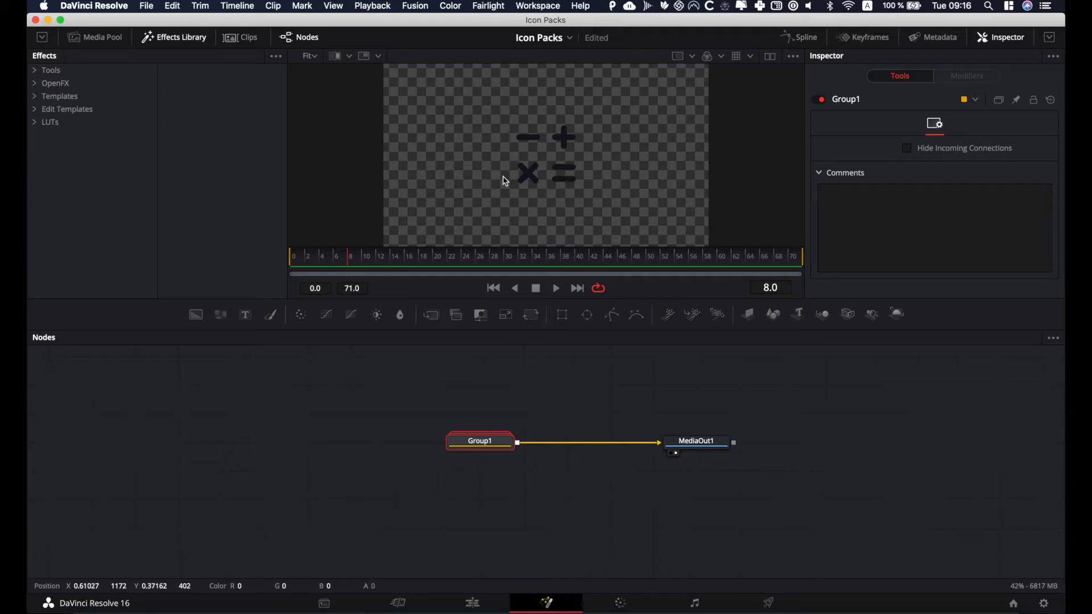
# Step: Expand and ungroup the calculus icon group, and line up its Background1 and polygon nodes with MediaOut1
pyautogui.click(457, 454)
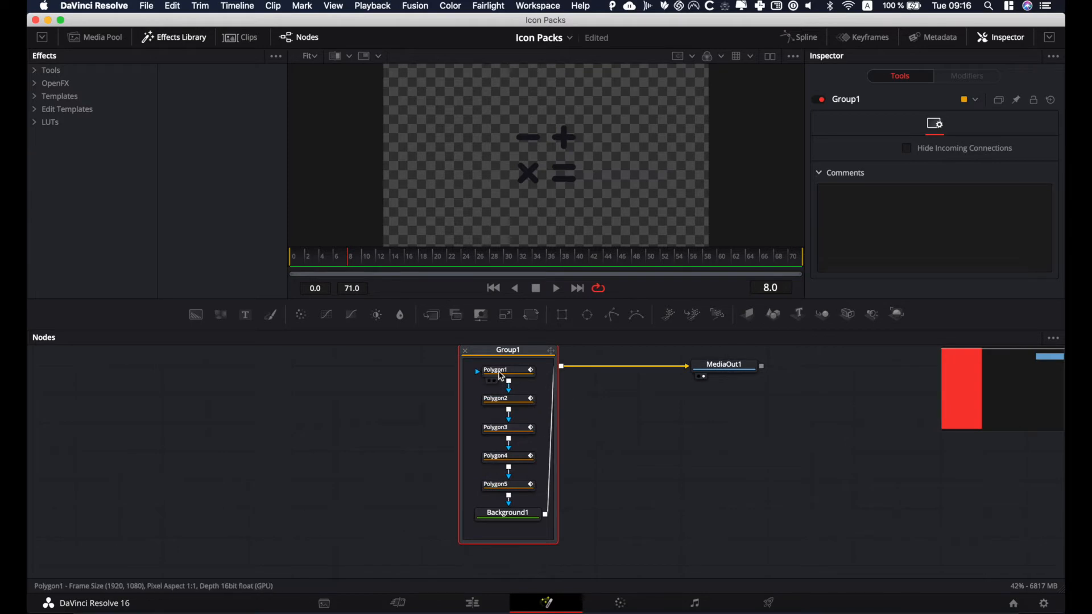
pyautogui.moveTo(504, 357); pyautogui.dragTo(510, 374)
pyautogui.rightClick(510, 375)
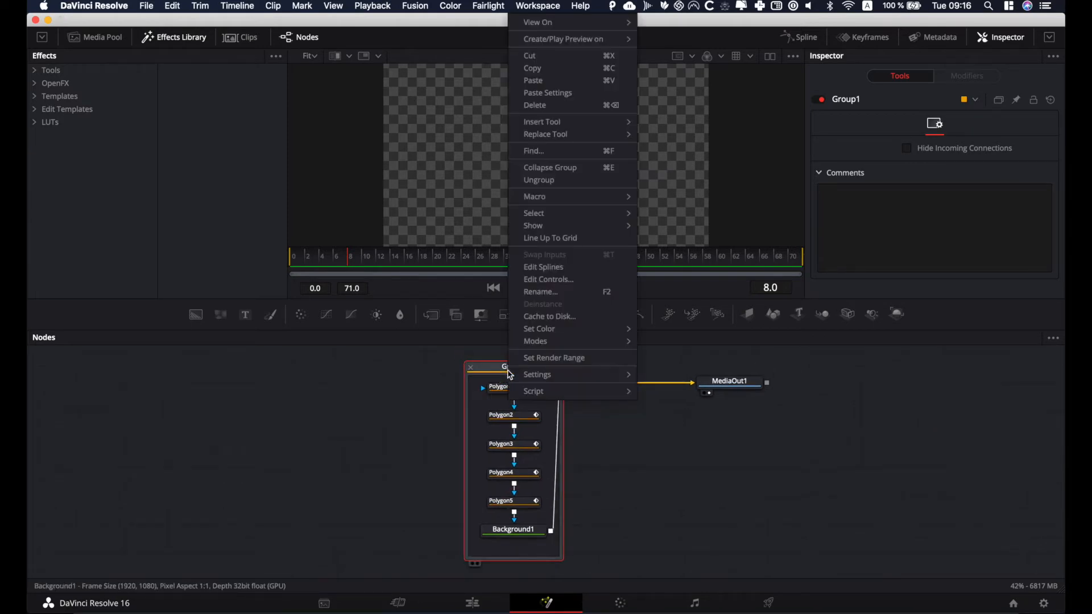
pyautogui.click(547, 184)
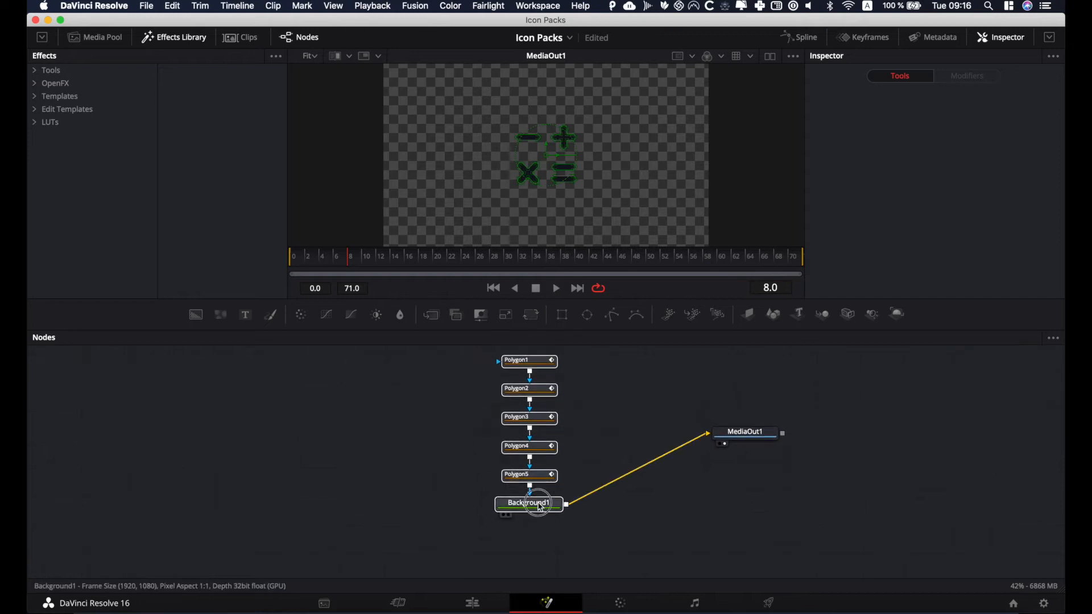
pyautogui.moveTo(535, 505); pyautogui.dragTo(549, 434)
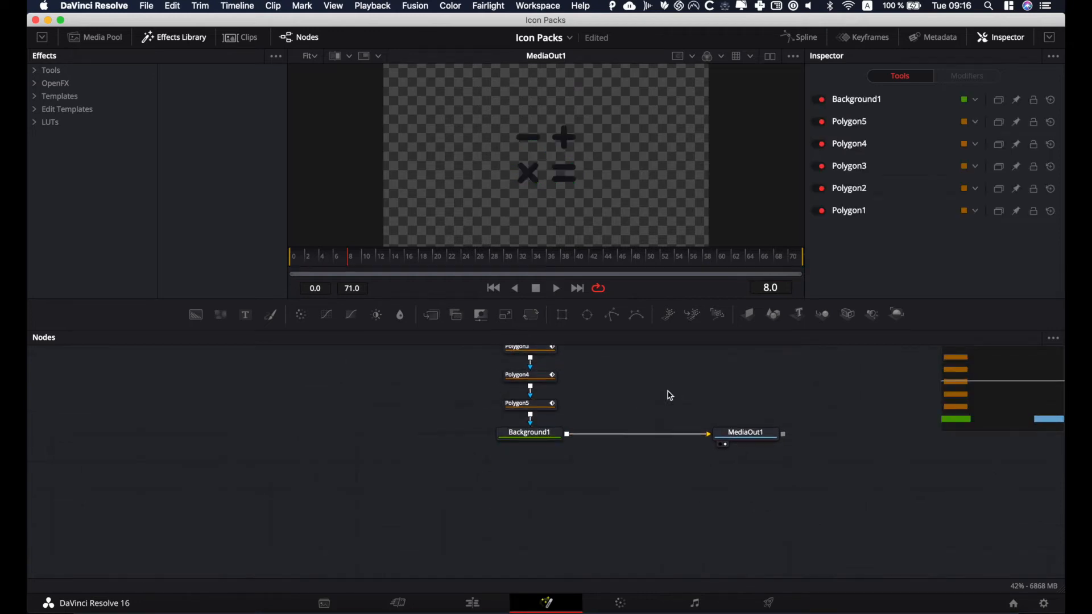
# Step: Try reshaping the minus sign by moving a point of Polygon5 in the viewer, and undo the edit
pyautogui.scroll(5, 660, 408)
pyautogui.click(557, 496)
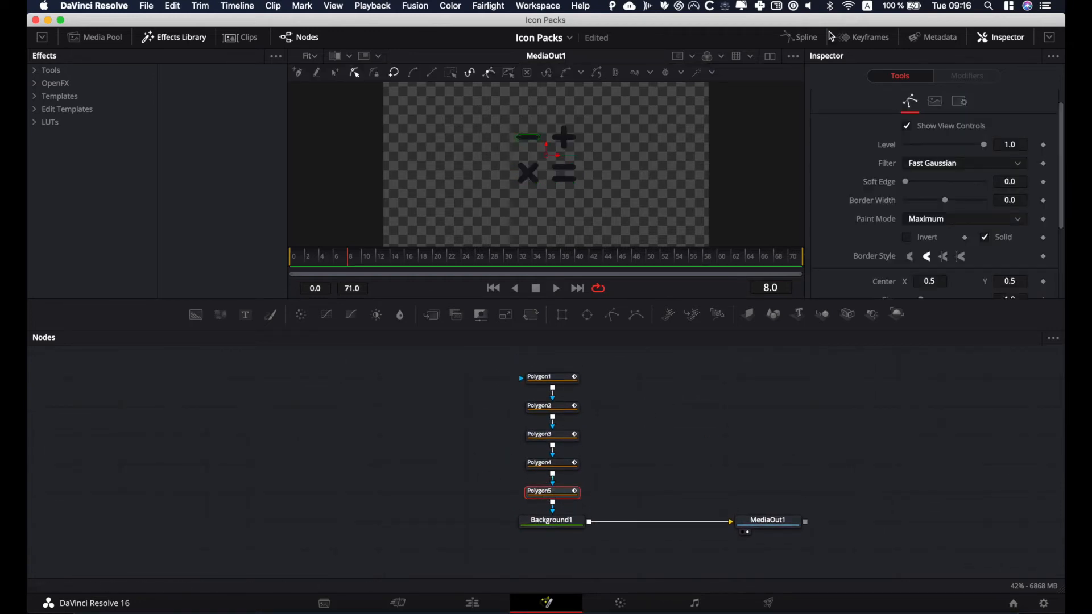
pyautogui.moveTo(519, 141)
pyautogui.mouseDown()
pyautogui.moveTo(519, 170)
pyautogui.moveTo(522, 138)
pyautogui.mouseUp()
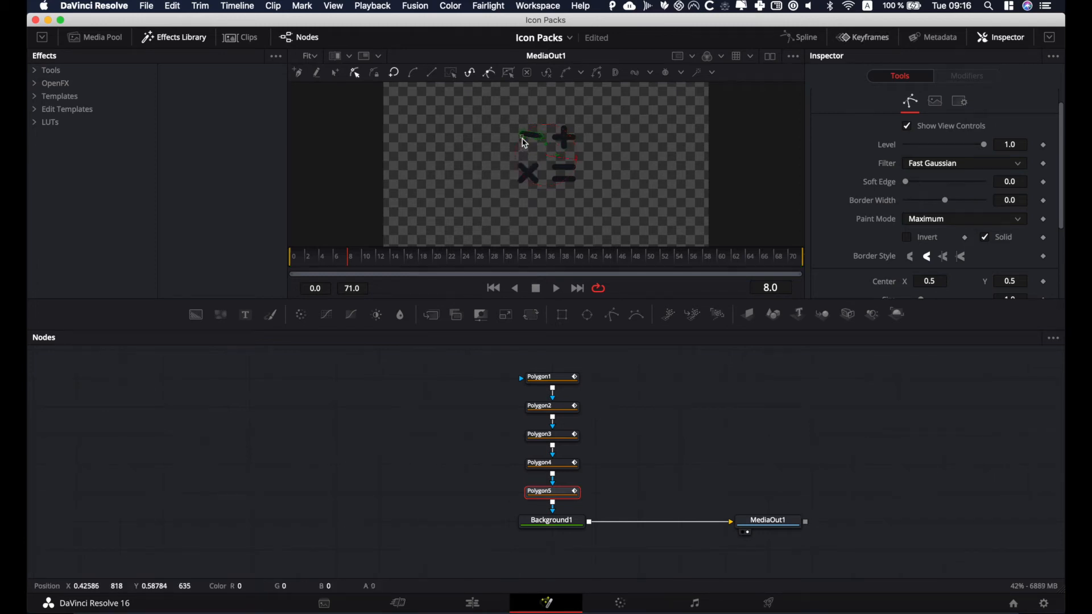
pyautogui.press('super+z')
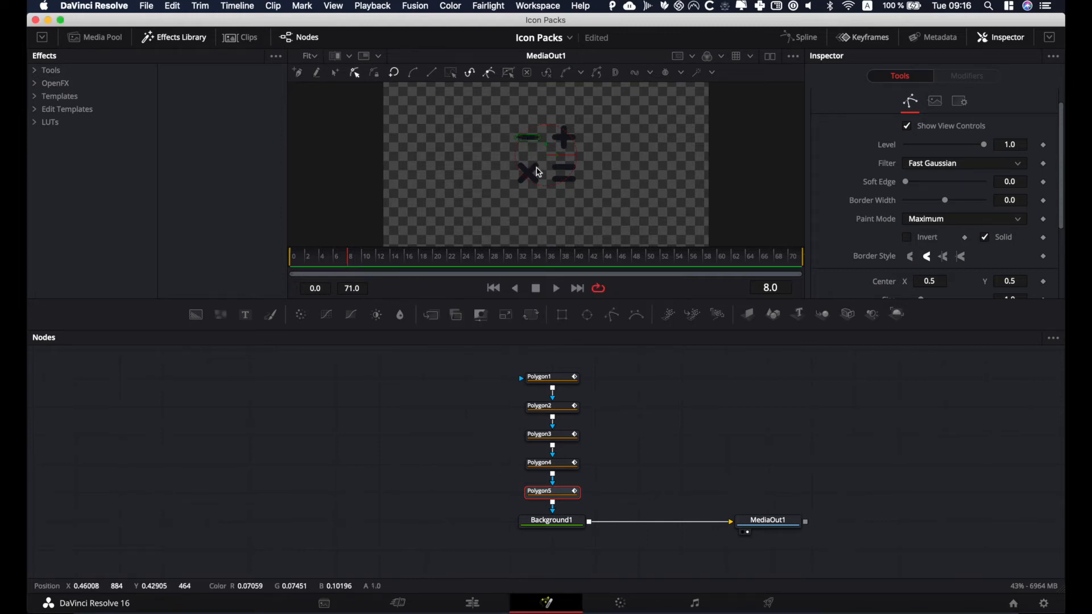
# Step: Check which symbols Polygon4 through Polygon1 control, and set Background1's solid color to blue
pyautogui.click(549, 467)
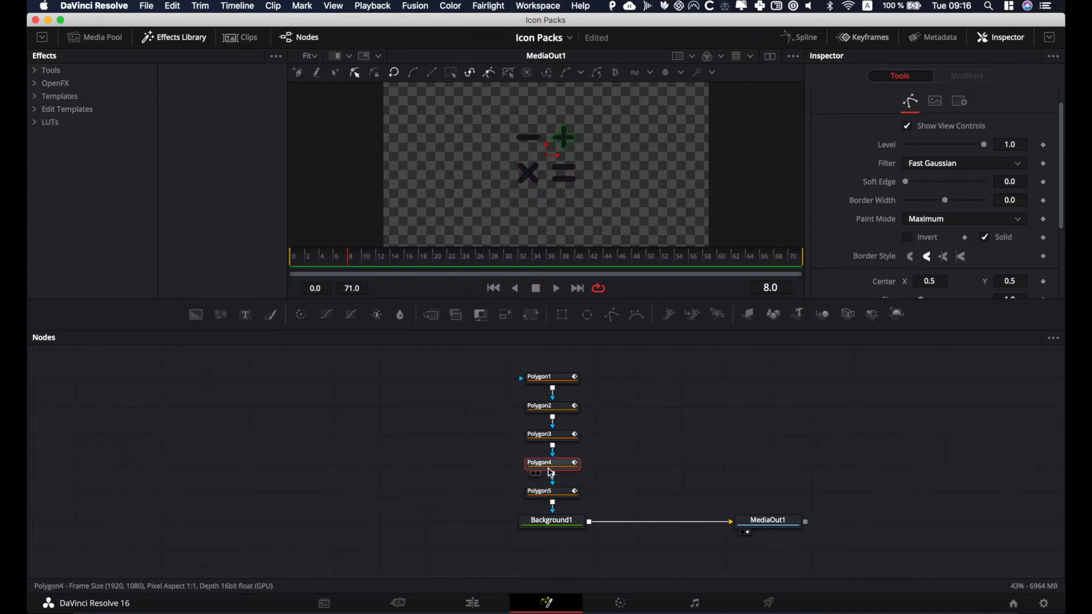
pyautogui.click(554, 438)
pyautogui.click(565, 408)
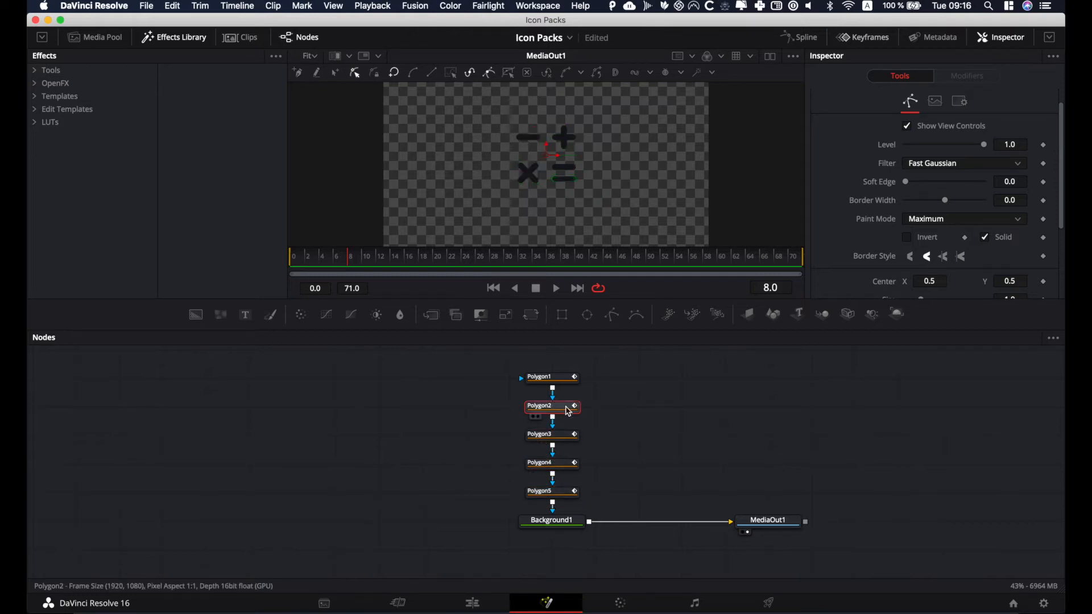
pyautogui.click(561, 379)
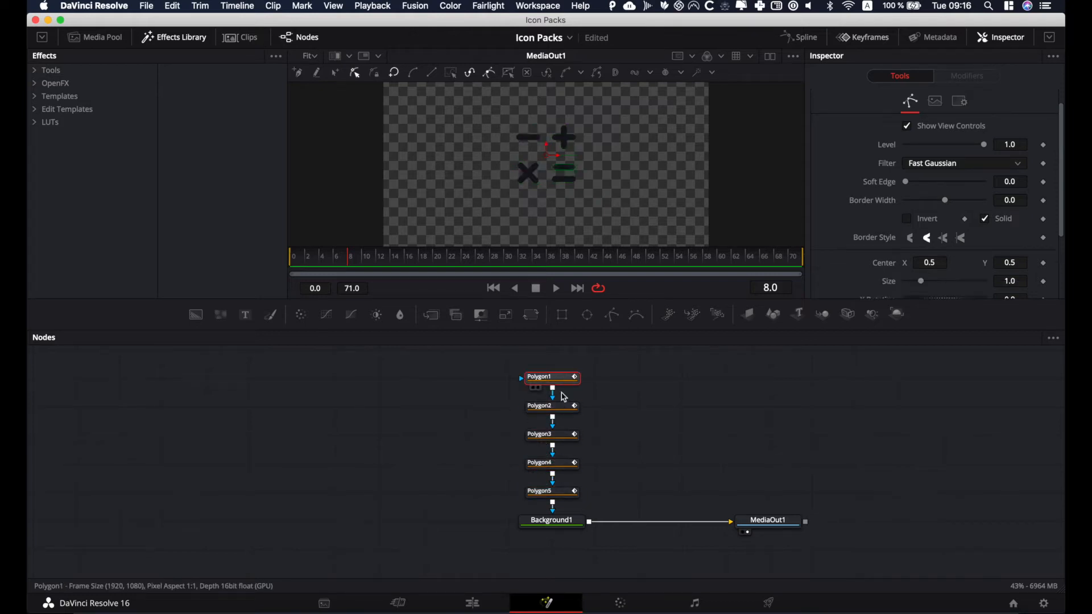
pyautogui.click(556, 522)
pyautogui.click(995, 232)
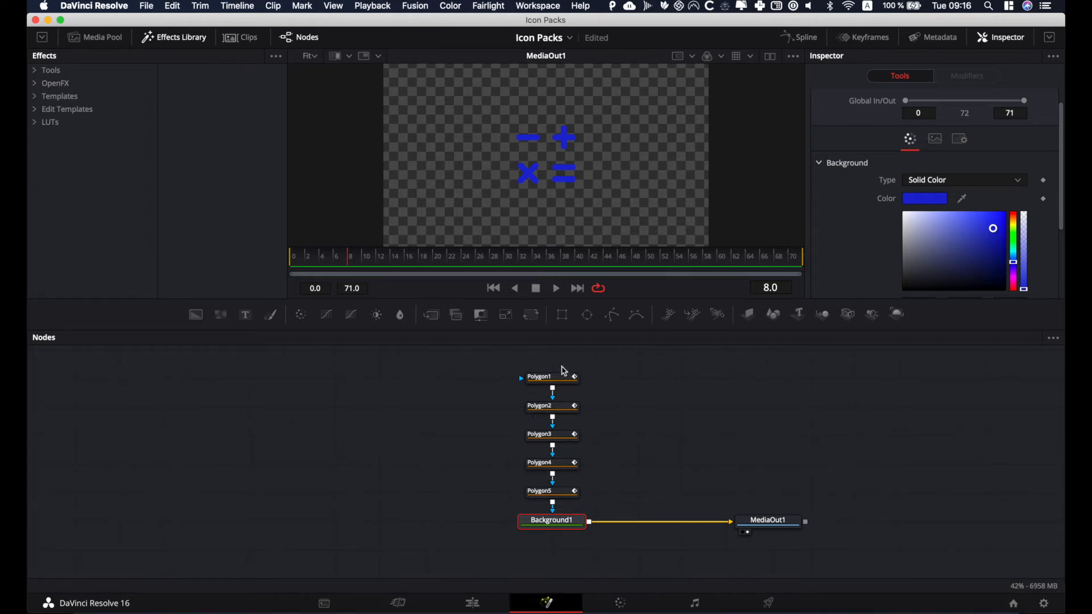
# Step: Import Gold.svg from the Business & Finance folder as a second SVG icon
pyautogui.click(415, 6)
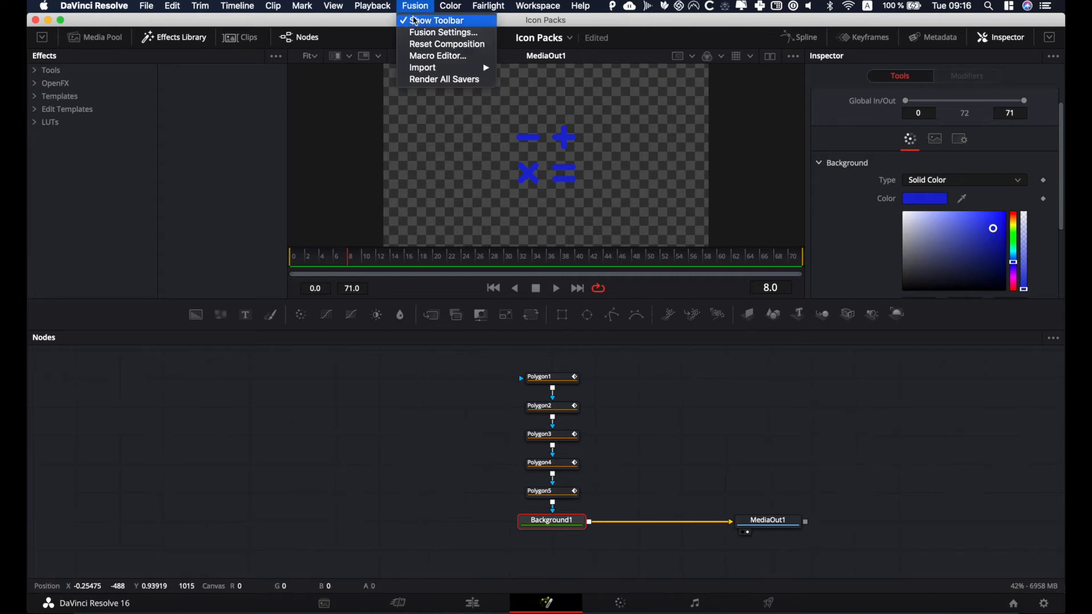
pyautogui.moveTo(449, 67)
pyautogui.click(537, 114)
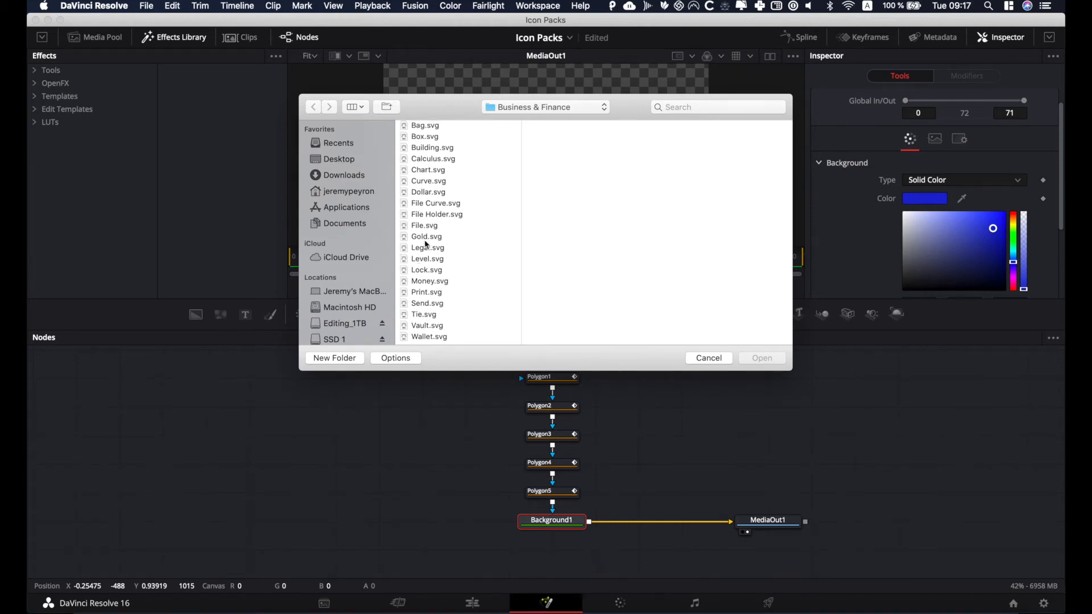
pyautogui.click(426, 238)
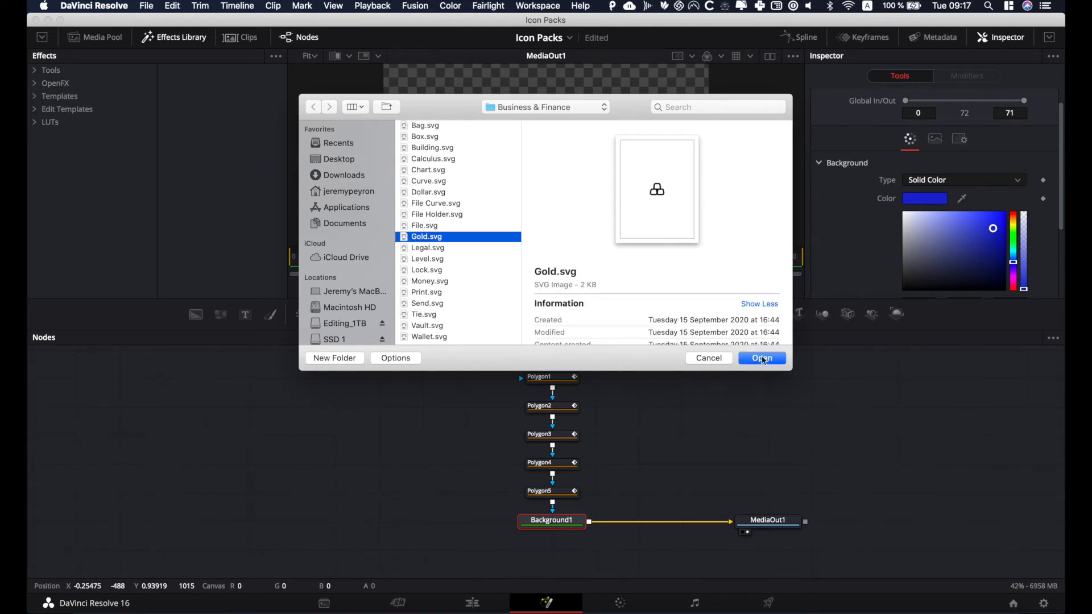
pyautogui.click(762, 359)
pyautogui.click(638, 357)
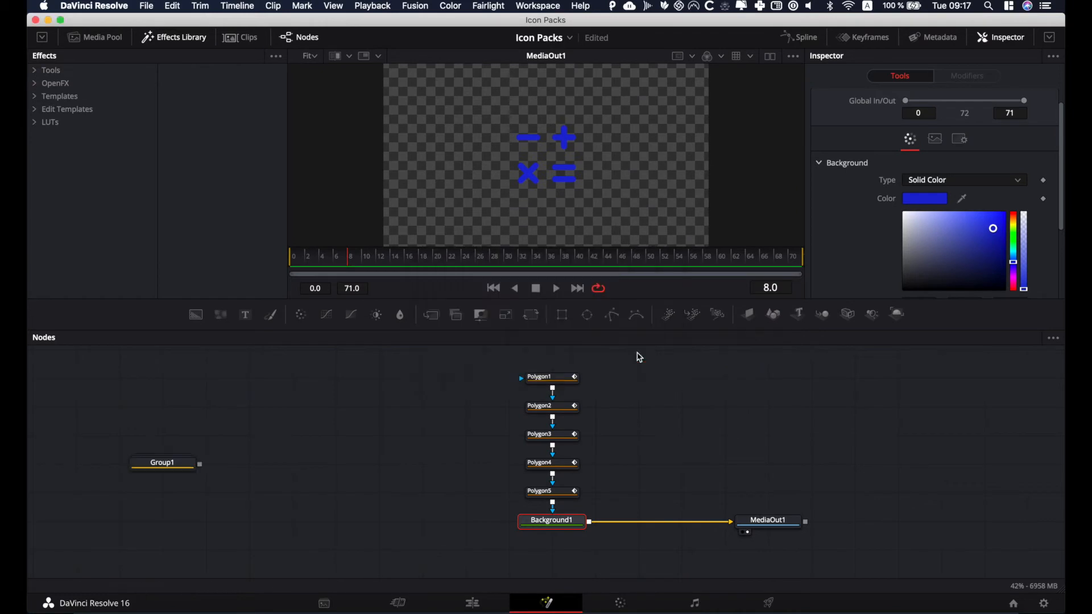
# Step: Move the imported gold icon group closer to the calculus nodes and show it in the viewer
pyautogui.moveTo(145, 475); pyautogui.dragTo(363, 479)
pyautogui.click(363, 479)
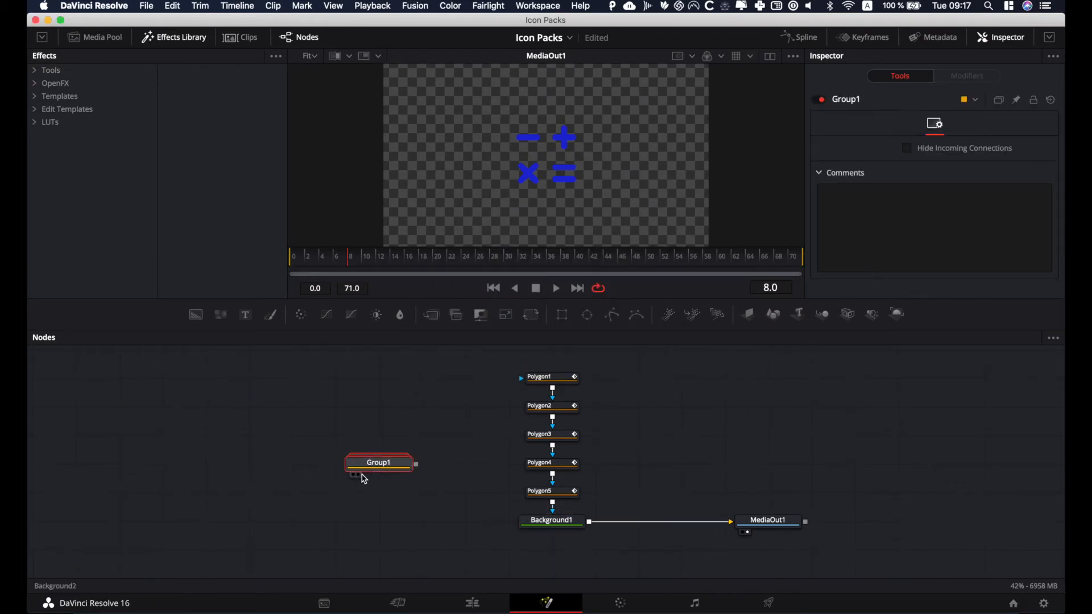
pyautogui.press('1')
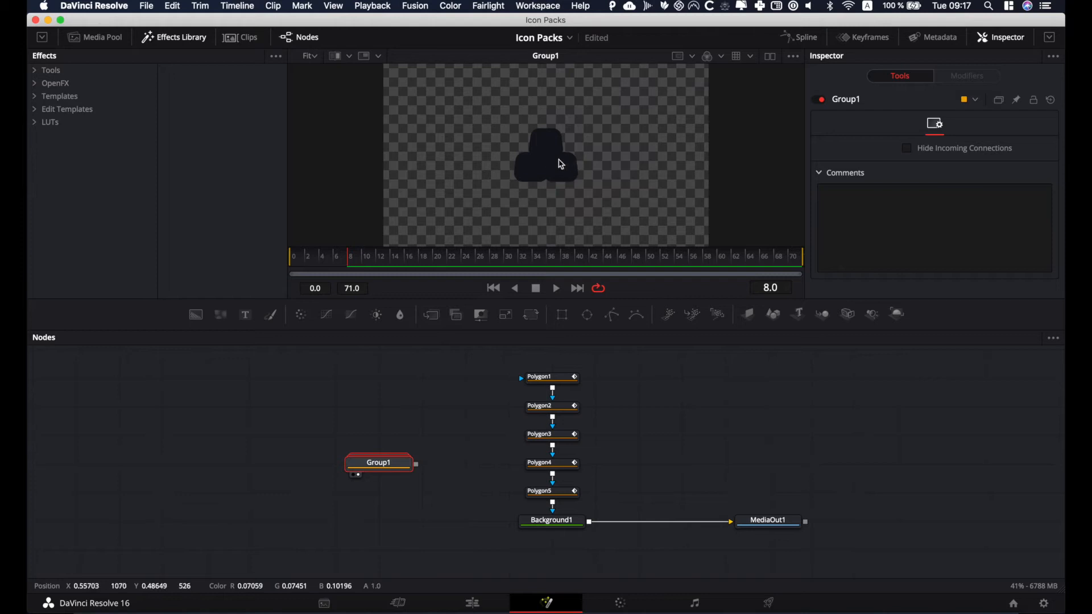
# Step: Shift the gold icon group away from the calculus nodes and ungroup it into its separate nodes
pyautogui.click(395, 409)
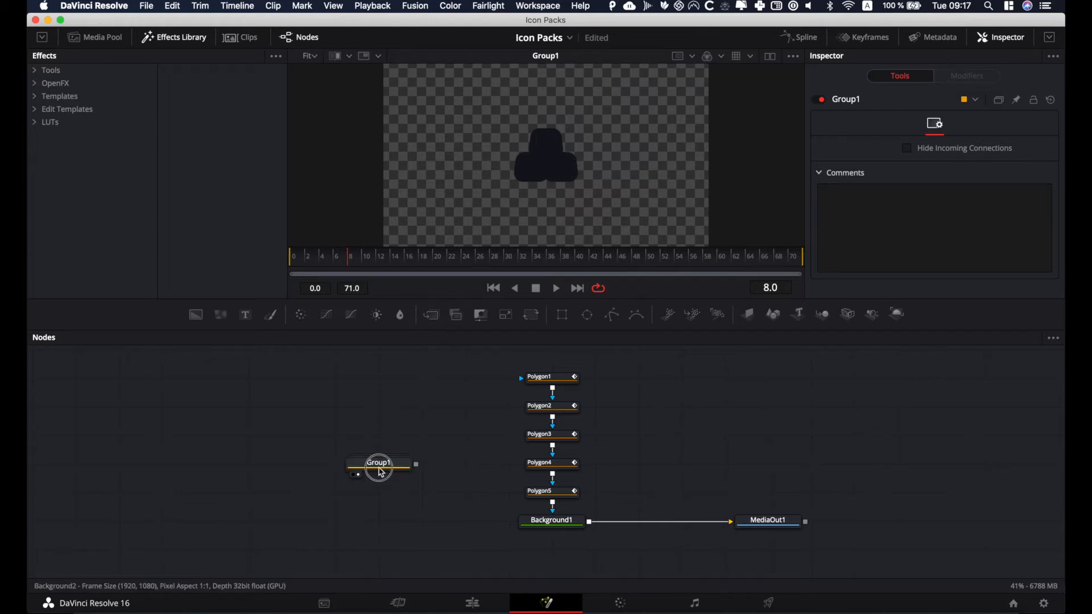
pyautogui.moveTo(369, 467); pyautogui.dragTo(324, 471)
pyautogui.rightClick(319, 472)
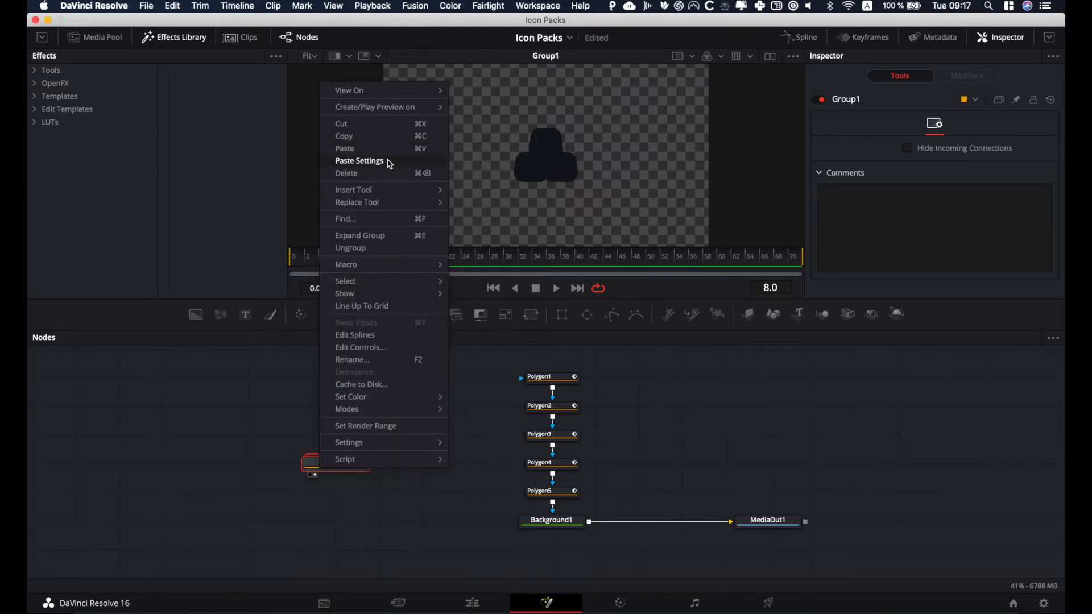
pyautogui.click(378, 248)
pyautogui.click(439, 461)
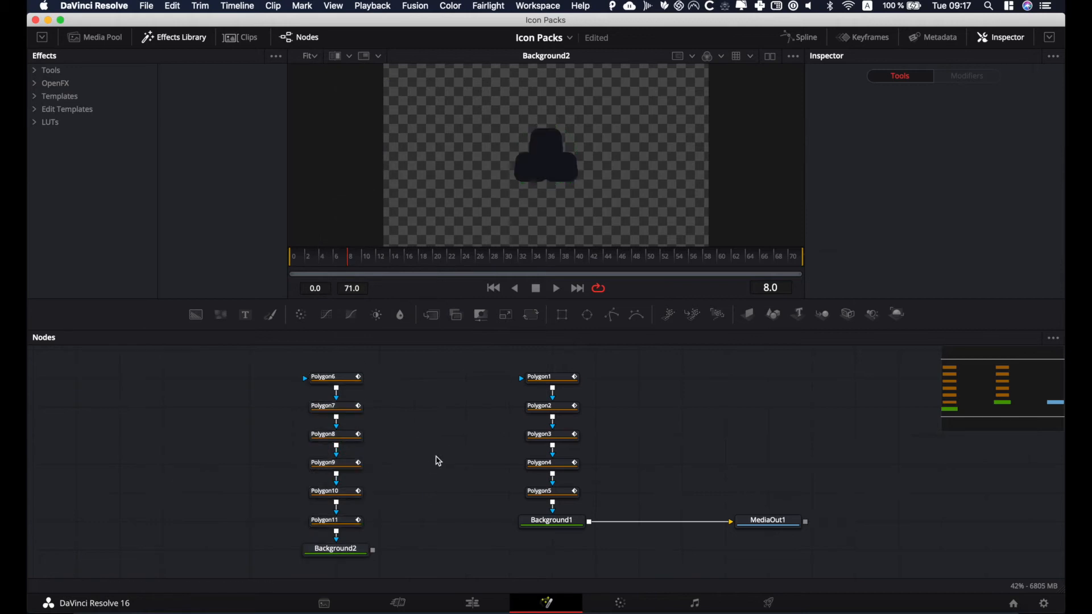
# Step: Check which shapes Polygon6 and Polygon7 control, and reorder them so Polygon7 feeds into Polygon6
pyautogui.click(352, 378)
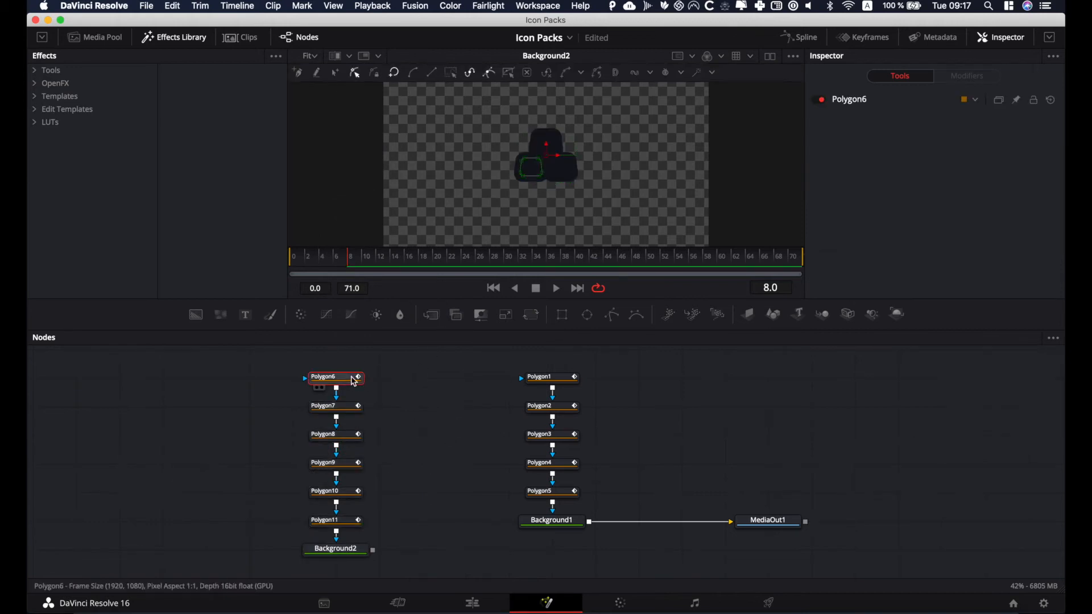
pyautogui.click(340, 412)
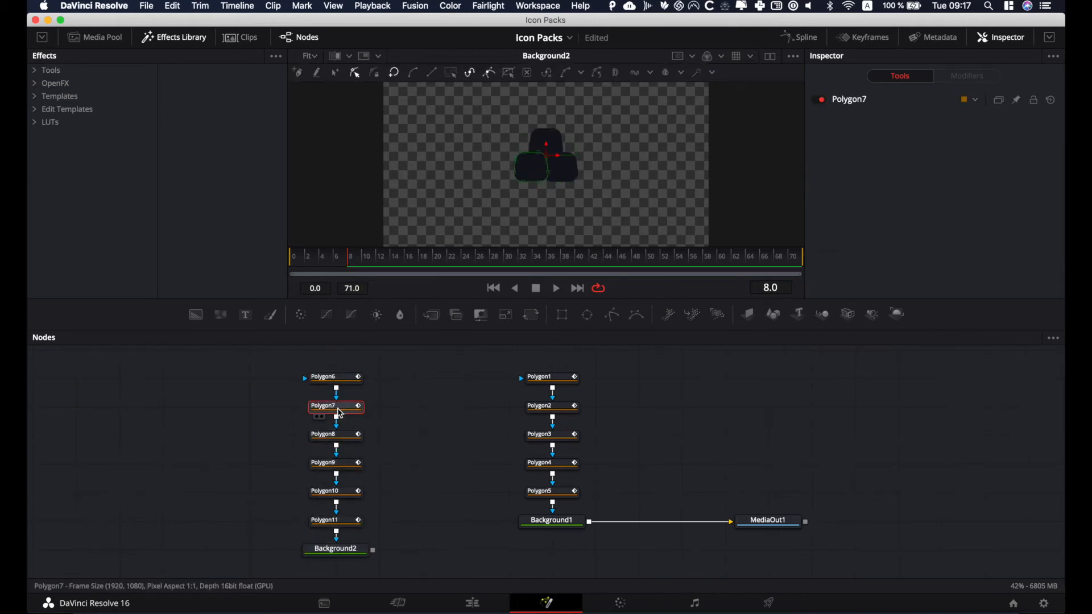
pyautogui.click(344, 380)
pyautogui.click(343, 408)
pyautogui.moveTo(337, 397)
pyautogui.mouseDown()
pyautogui.moveTo(357, 397)
pyautogui.moveTo(363, 426)
pyautogui.moveTo(359, 350)
pyautogui.moveTo(373, 353)
pyautogui.moveTo(340, 379)
pyautogui.mouseUp()
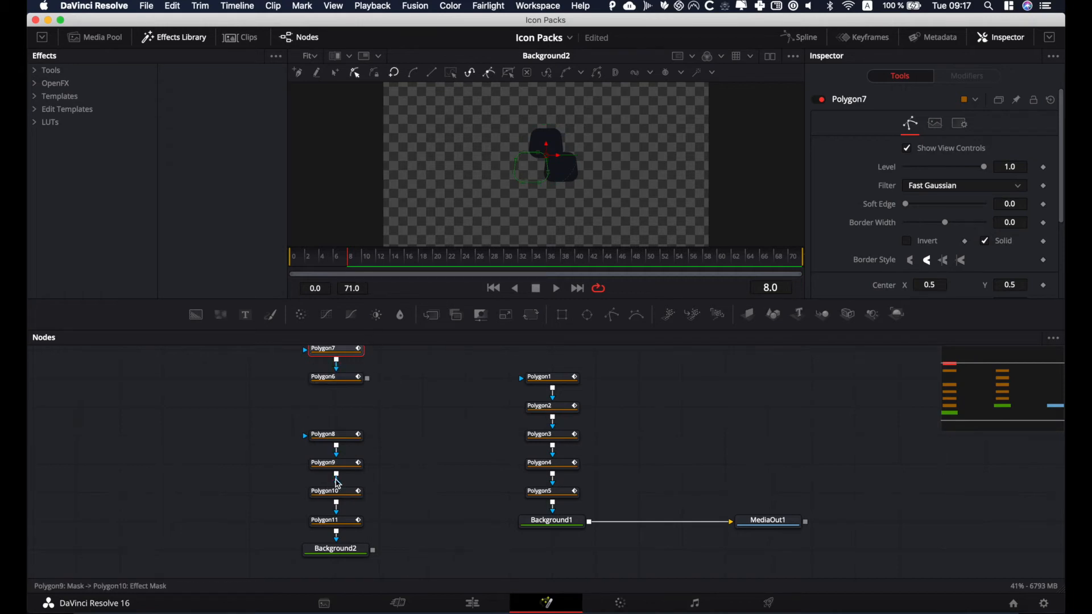
# Step: Disconnect Polygon8 through Polygon11 from their mask chain, and place Polygon9 above Polygon8 and Polygon11 above Polygon10
pyautogui.click(342, 438)
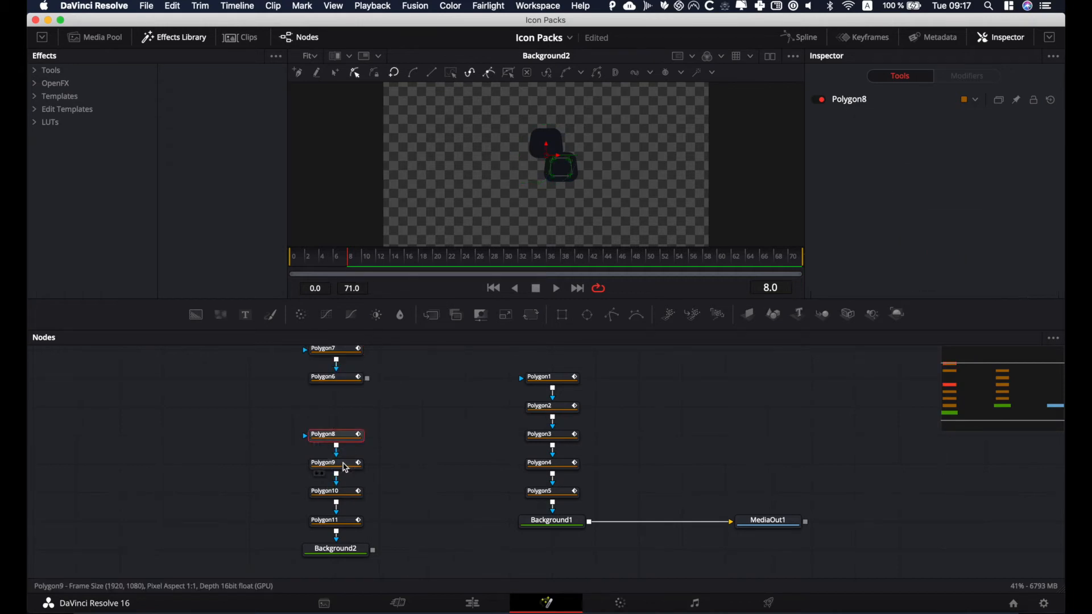
pyautogui.click(346, 465)
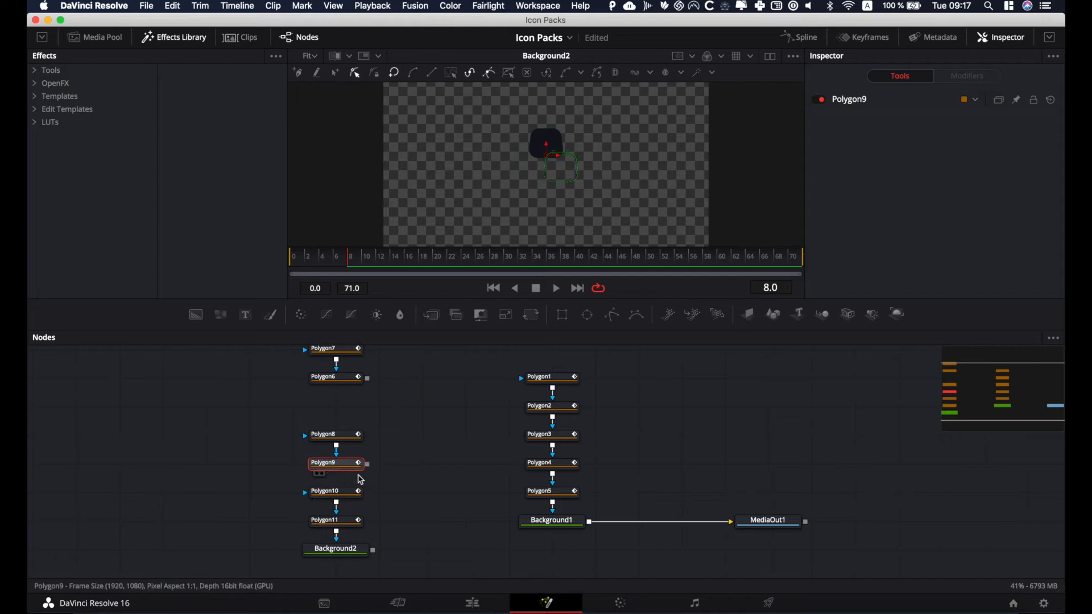
pyautogui.moveTo(337, 454); pyautogui.dragTo(378, 453)
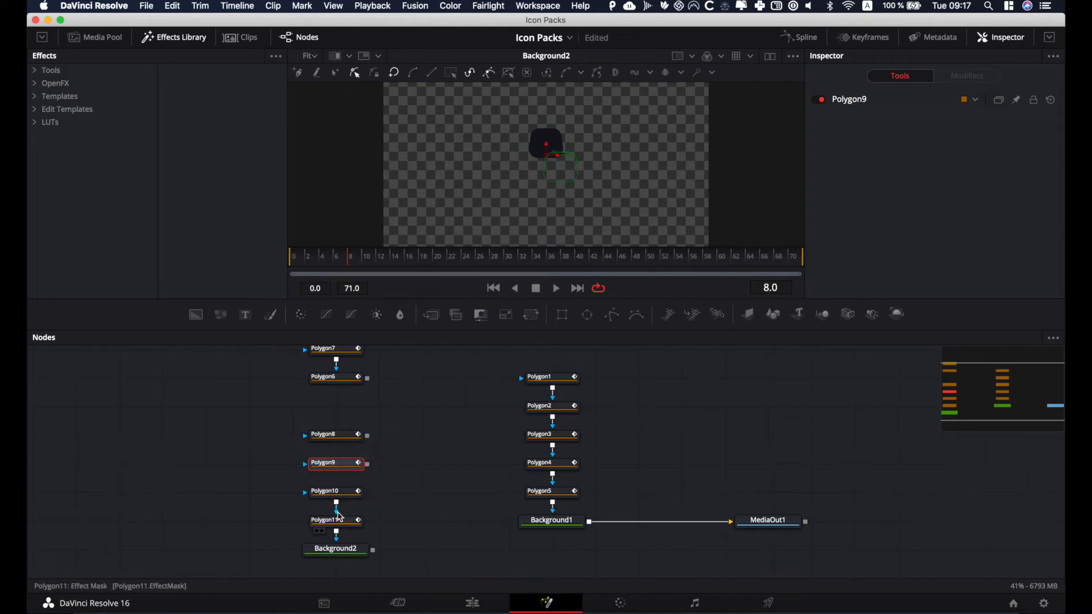
pyautogui.moveTo(339, 517); pyautogui.dragTo(373, 537)
pyautogui.moveTo(343, 458); pyautogui.dragTo(347, 410)
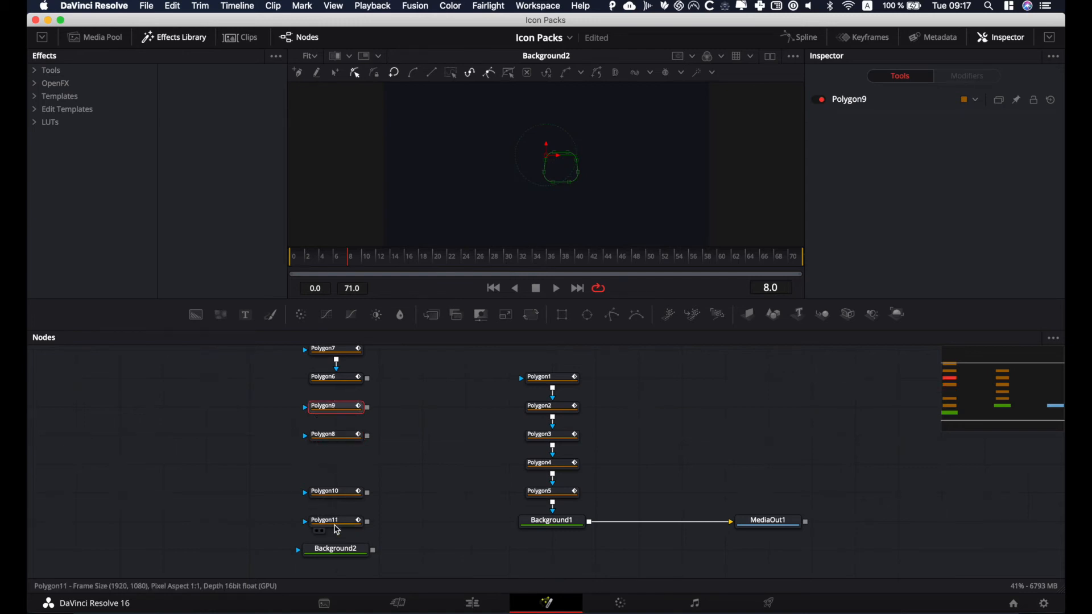
pyautogui.moveTo(343, 521); pyautogui.dragTo(345, 463)
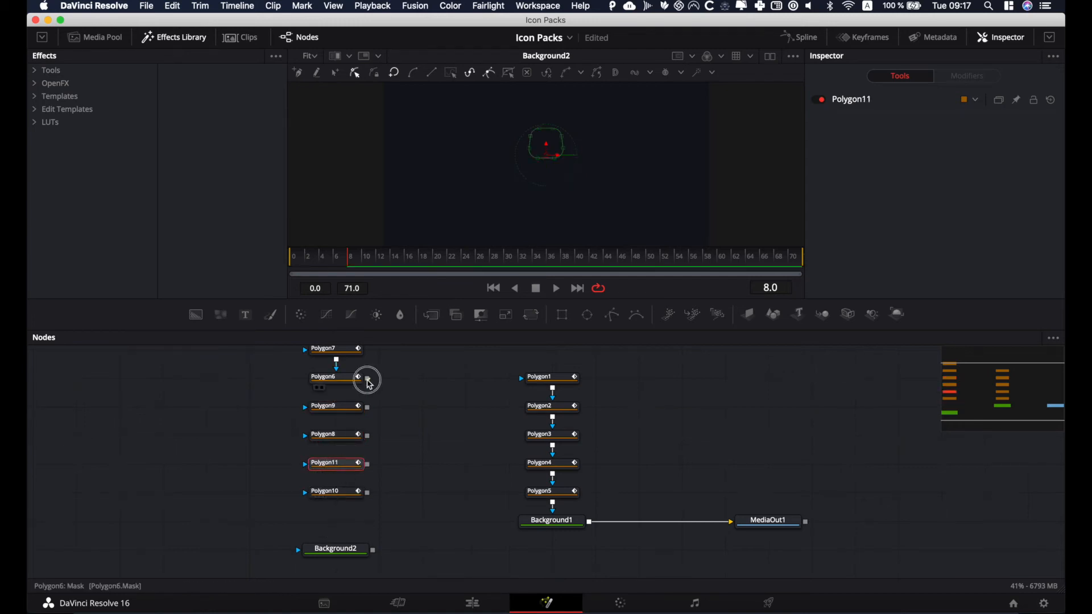
# Step: Reconnect the polygons in the order 7, 6, 9, 8, 11, 10 into Background2, and move Background2 up under Polygon10
pyautogui.moveTo(367, 379)
pyautogui.mouseDown()
pyautogui.moveTo(337, 407)
pyautogui.moveTo(366, 413)
pyautogui.moveTo(349, 489)
pyautogui.moveTo(368, 495)
pyautogui.moveTo(317, 563)
pyautogui.mouseUp()
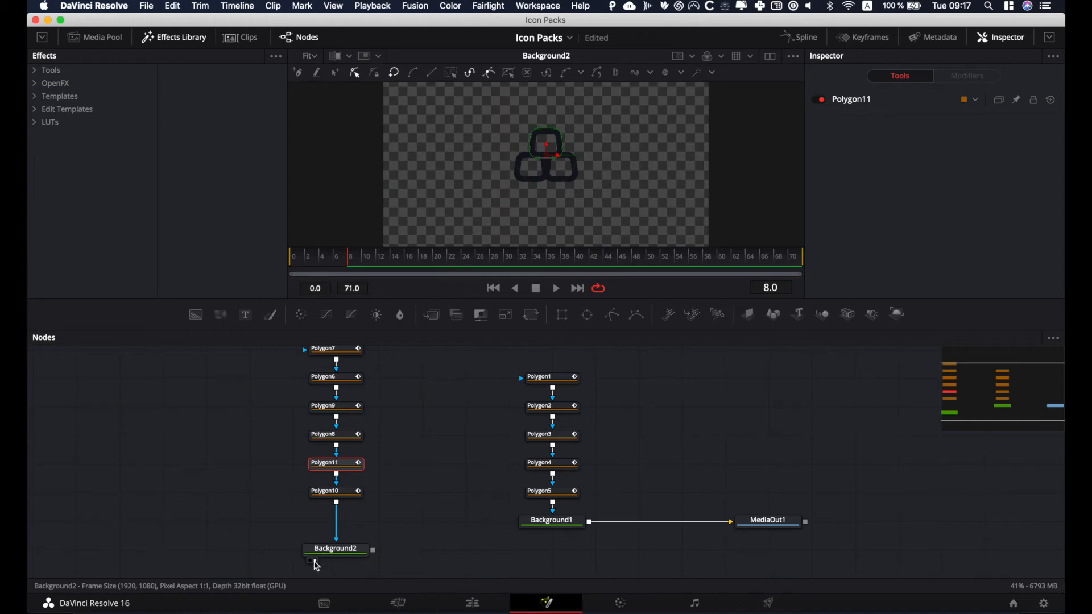
pyautogui.click(429, 446)
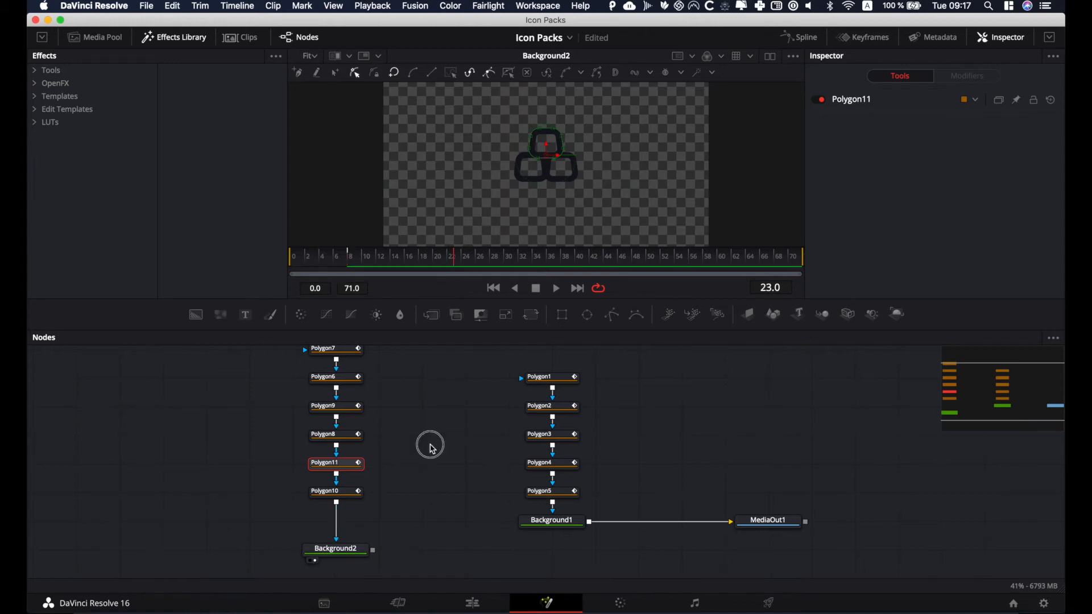
pyautogui.moveTo(498, 254); pyautogui.dragTo(524, 253)
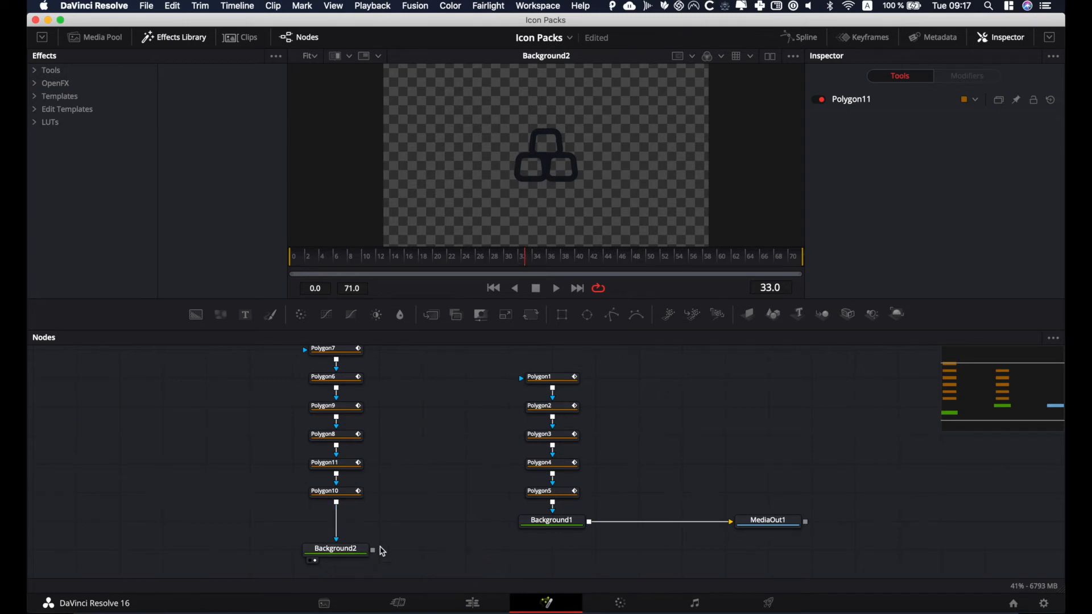
pyautogui.moveTo(338, 550); pyautogui.dragTo(338, 521)
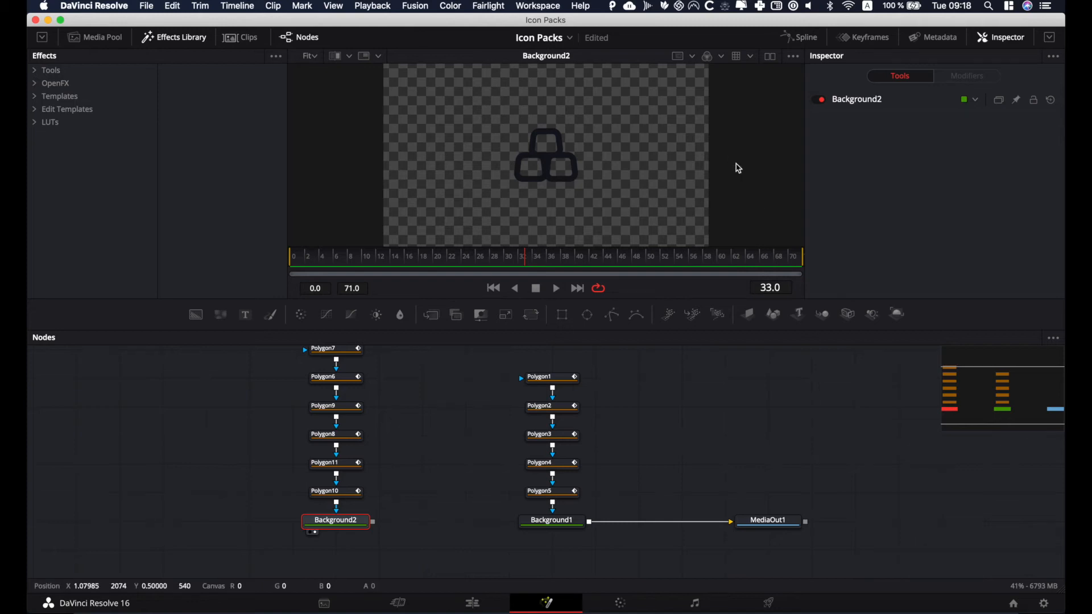
# Step: Try reshaping the gold icon's lower-left block by moving Polygon7's outline points, and undo the distortion
pyautogui.scroll(3, 350, 390)
pyautogui.click(344, 394)
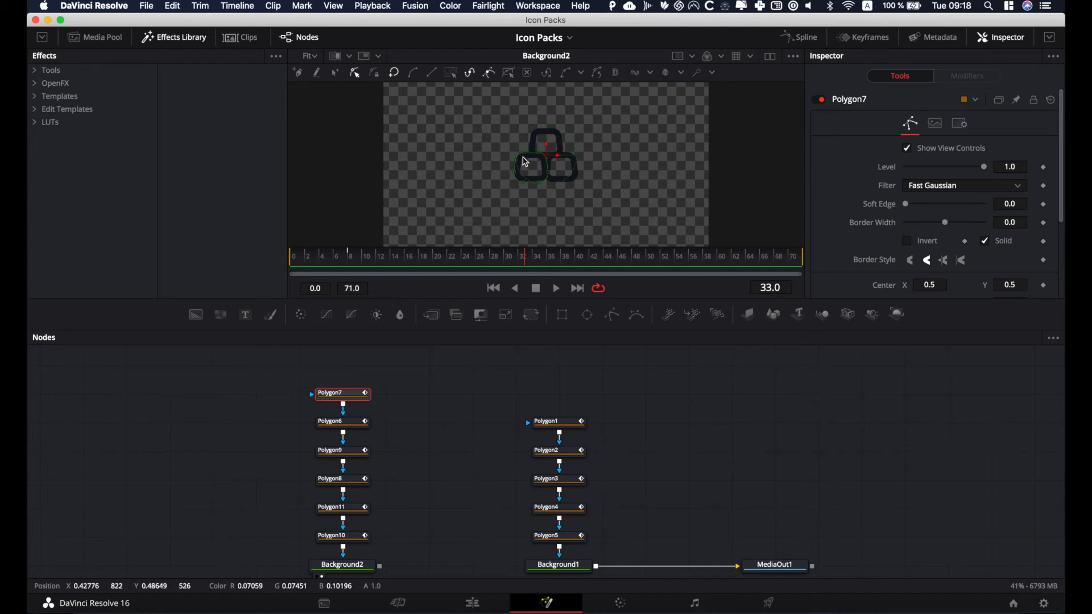
pyautogui.moveTo(525, 153); pyautogui.dragTo(421, 167)
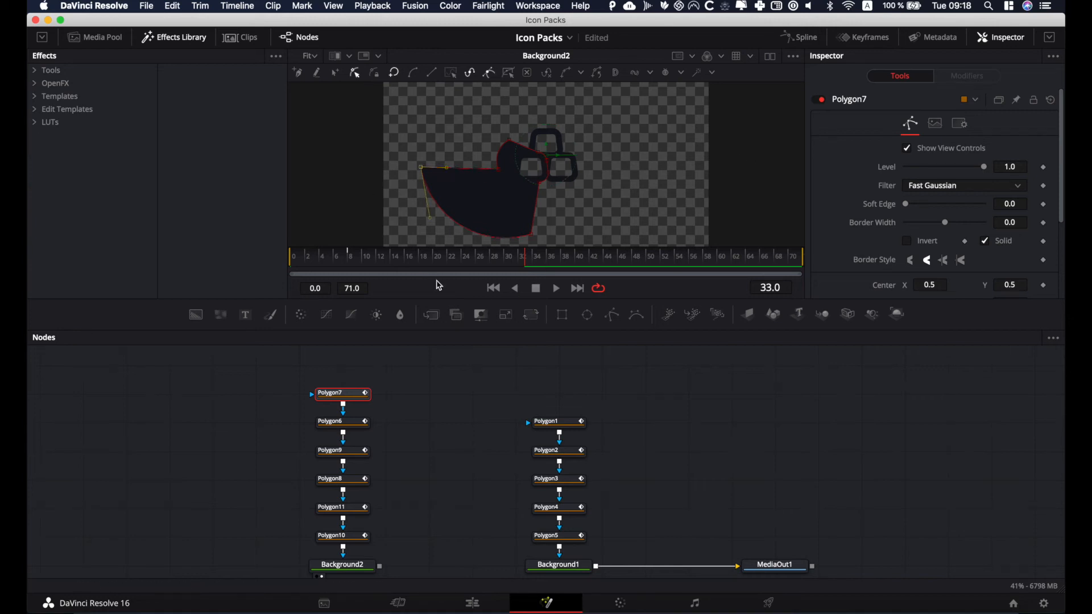
pyautogui.press('super+z')
pyautogui.press('super+z')
pyautogui.press('super+z')
pyautogui.press('super+z')
pyautogui.press('super+z')
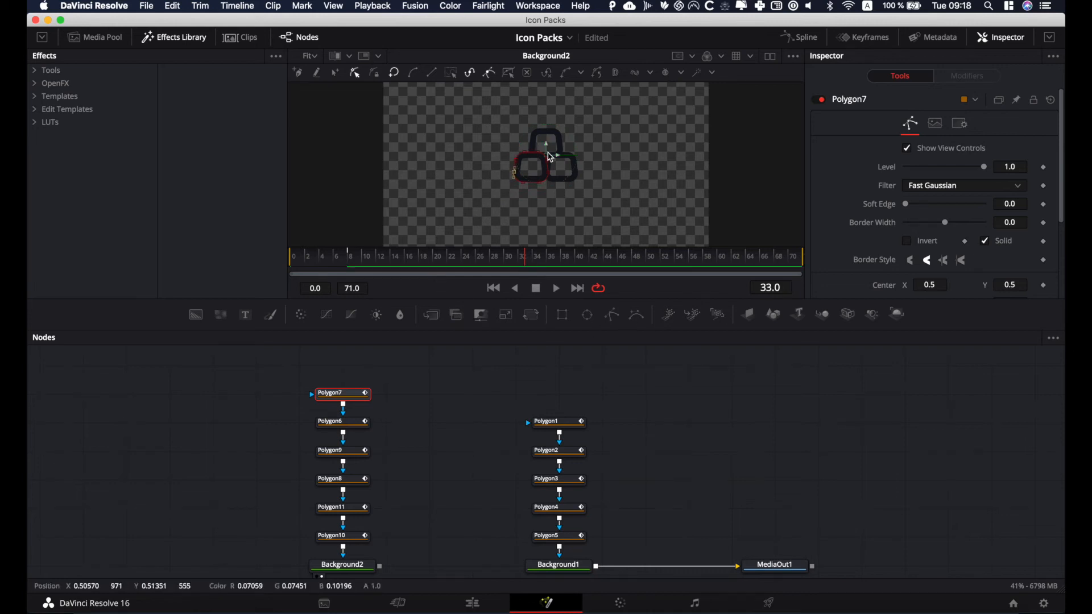
# Step: Delete the gold icon's nodes, Polygon6 through Polygon11 together with Background2
pyautogui.scroll(-3, 448, 474)
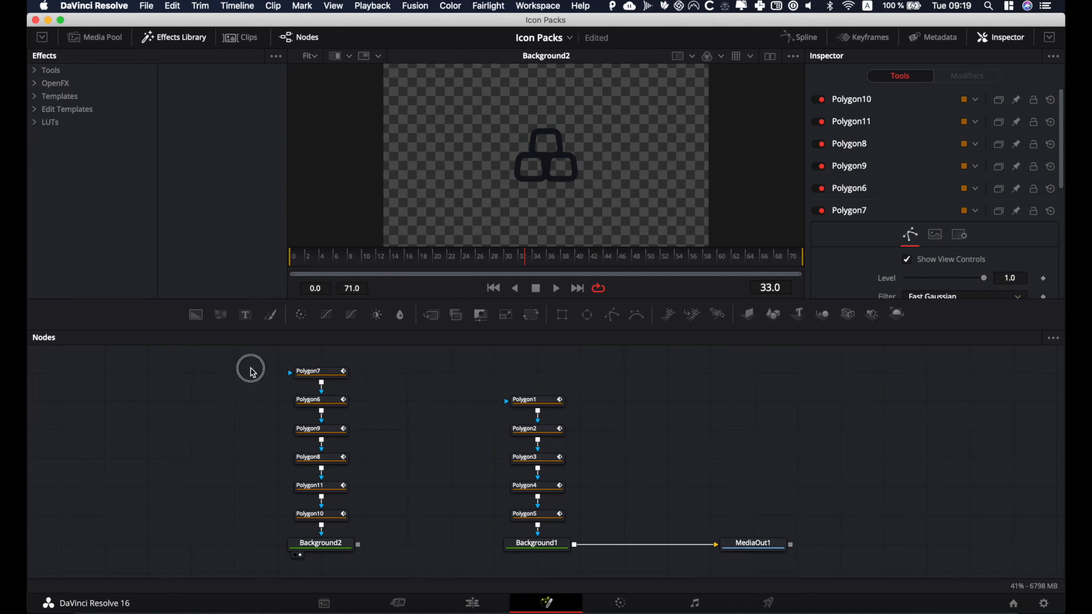
pyautogui.moveTo(246, 368); pyautogui.dragTo(415, 560)
pyautogui.press('Delete')
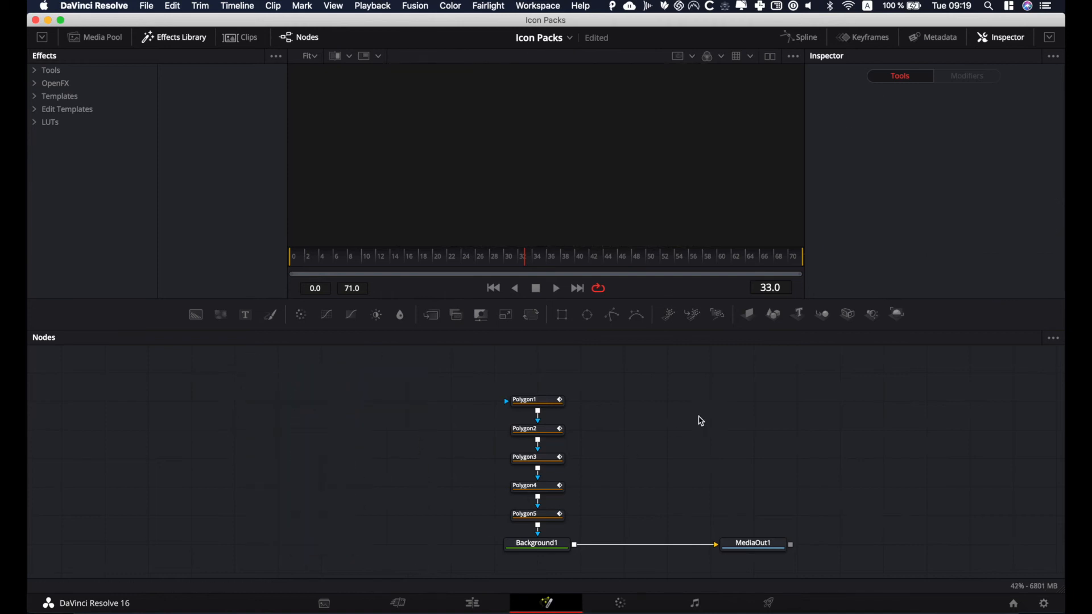
# Step: Show MediaOut1 in the viewer and move its node closer to Background1
pyautogui.click(663, 537)
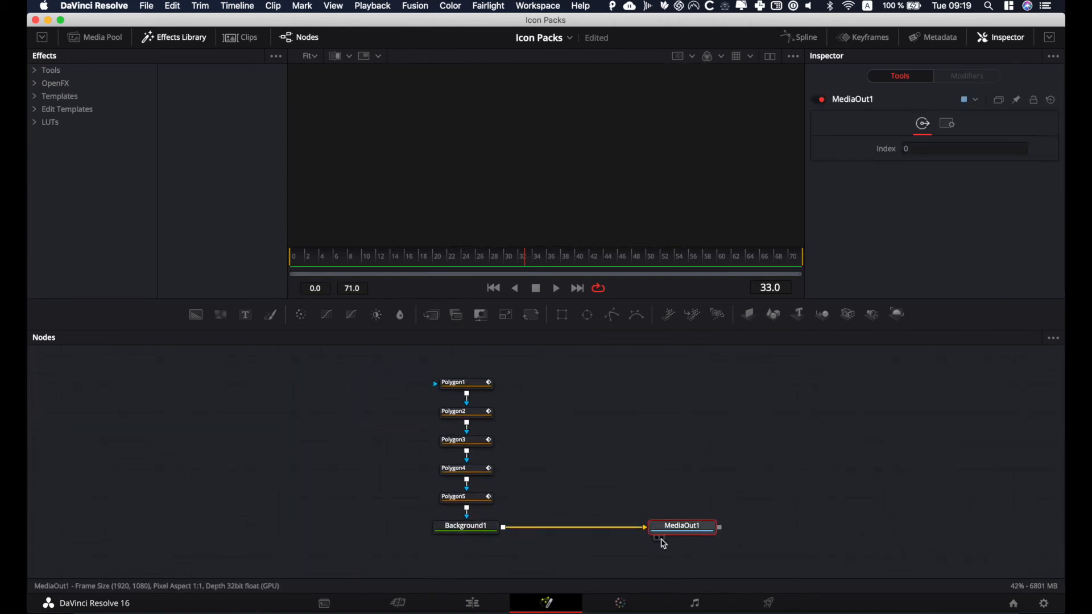
pyautogui.click(662, 539)
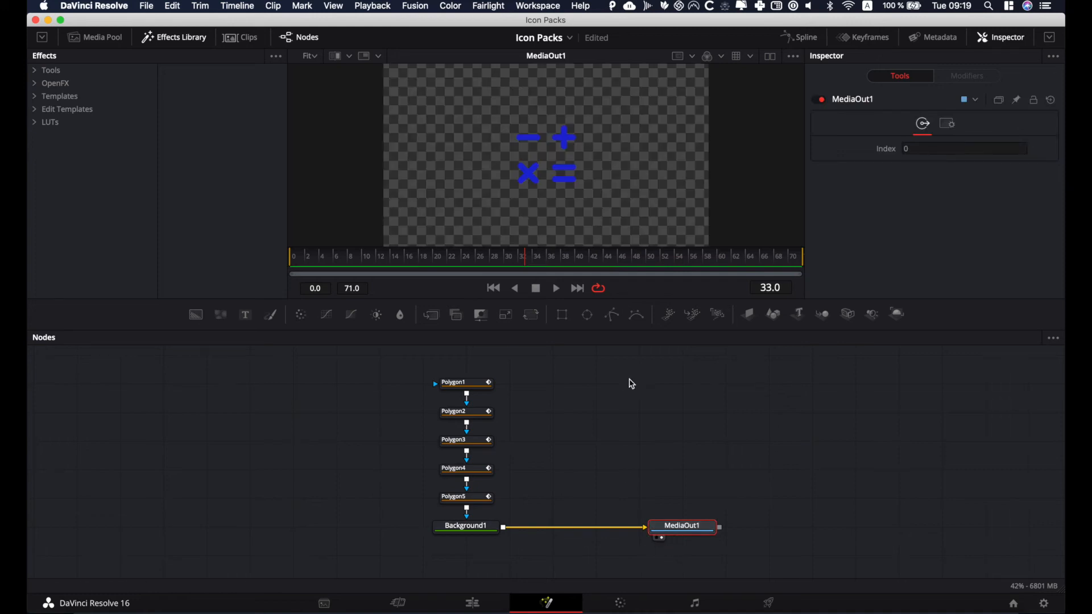
pyautogui.scroll(2, 659, 407)
pyautogui.hscroll(3, 659, 407)
pyautogui.scroll(-2, 659, 406)
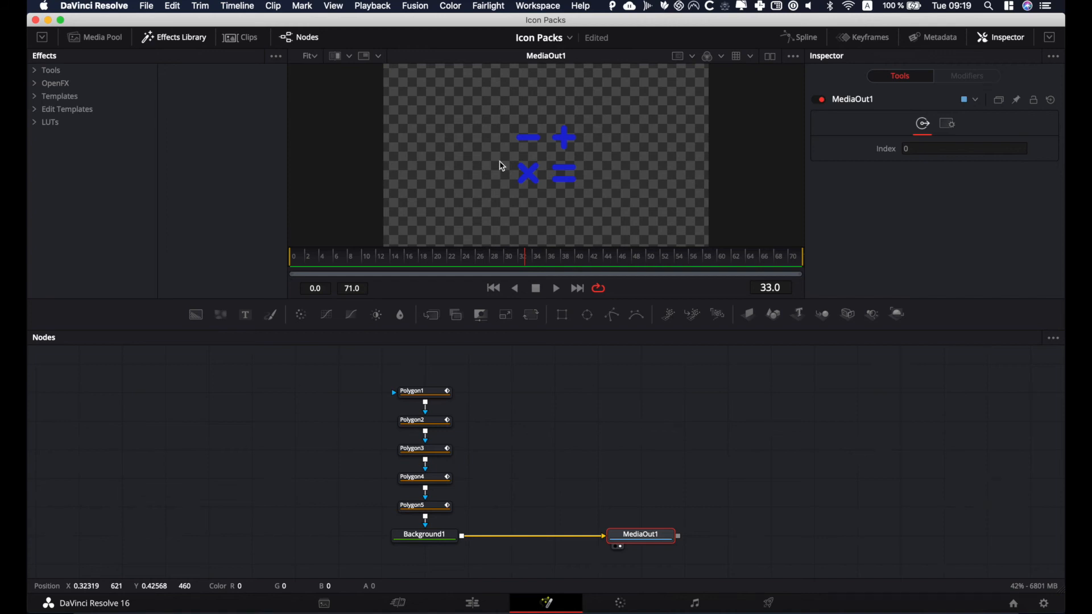
pyautogui.moveTo(635, 544); pyautogui.dragTo(548, 545)
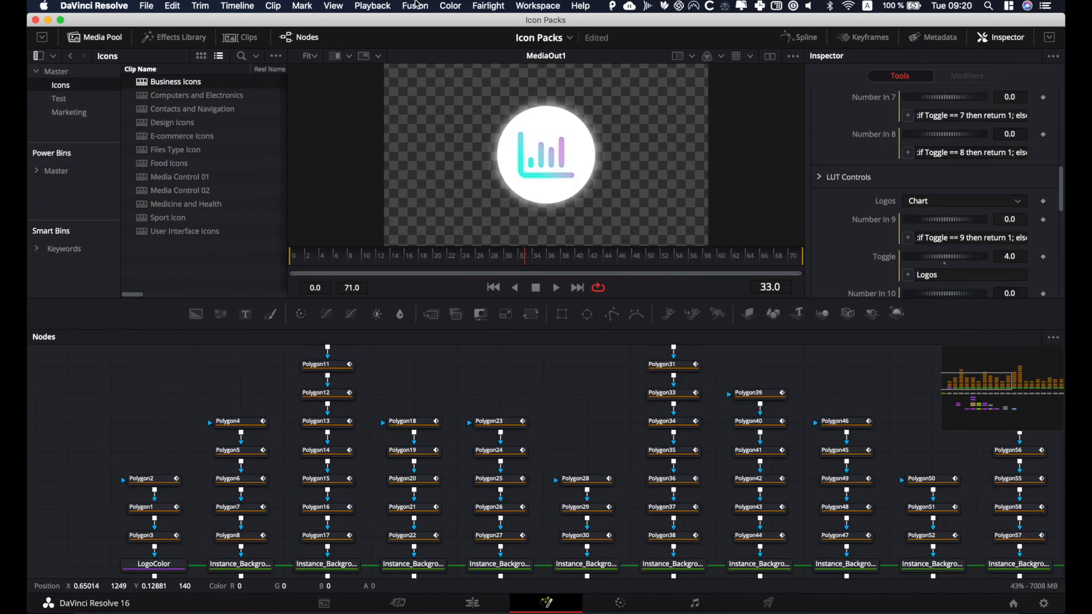
pyautogui.click(417, 5)
pyautogui.moveTo(449, 67)
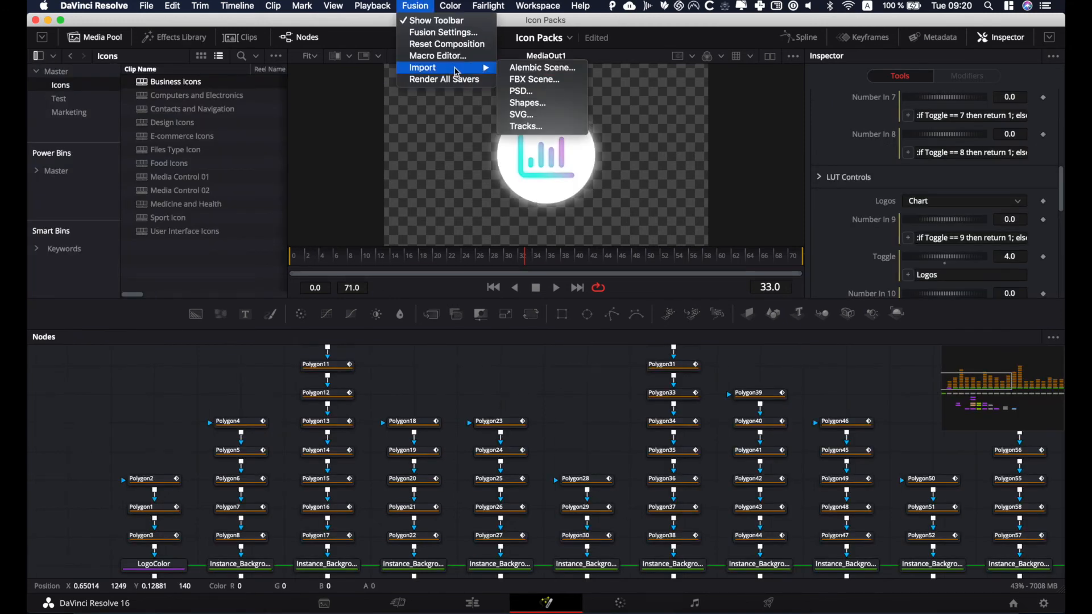
pyautogui.click(524, 369)
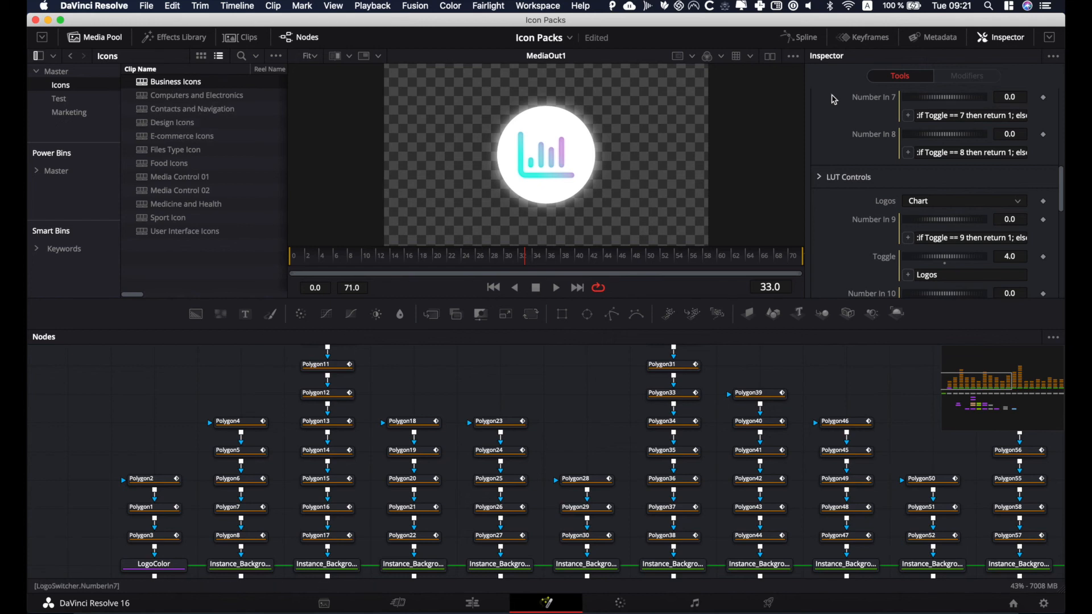
# Step: Switch the Logos choice of the icon switcher to Gold, to Vault, and finally to File Holder
pyautogui.click(960, 204)
pyautogui.click(950, 296)
pyautogui.scroll(-2, 950, 296)
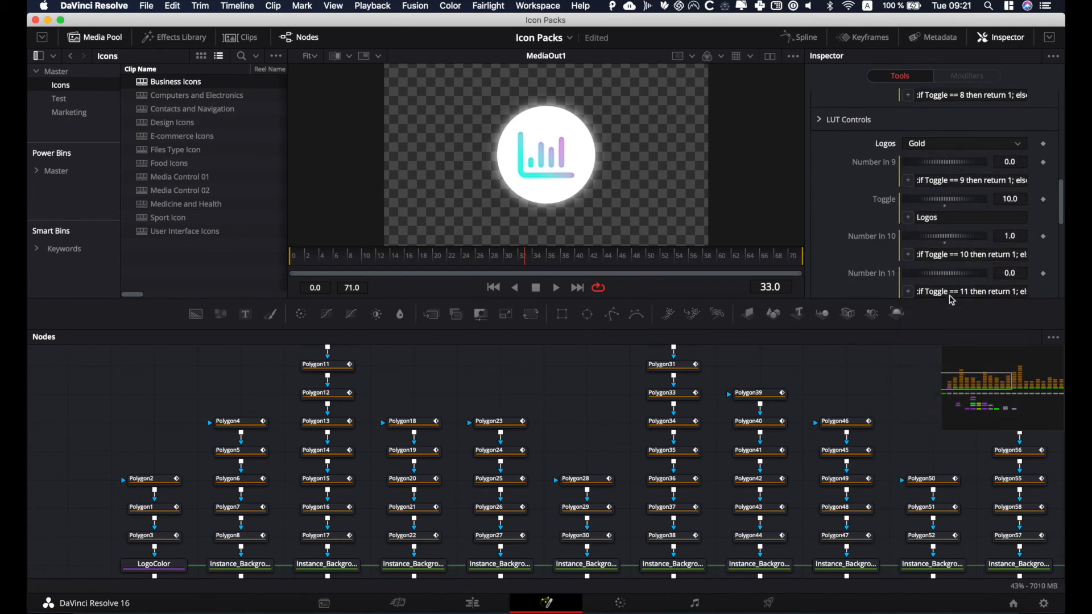
pyautogui.click(955, 143)
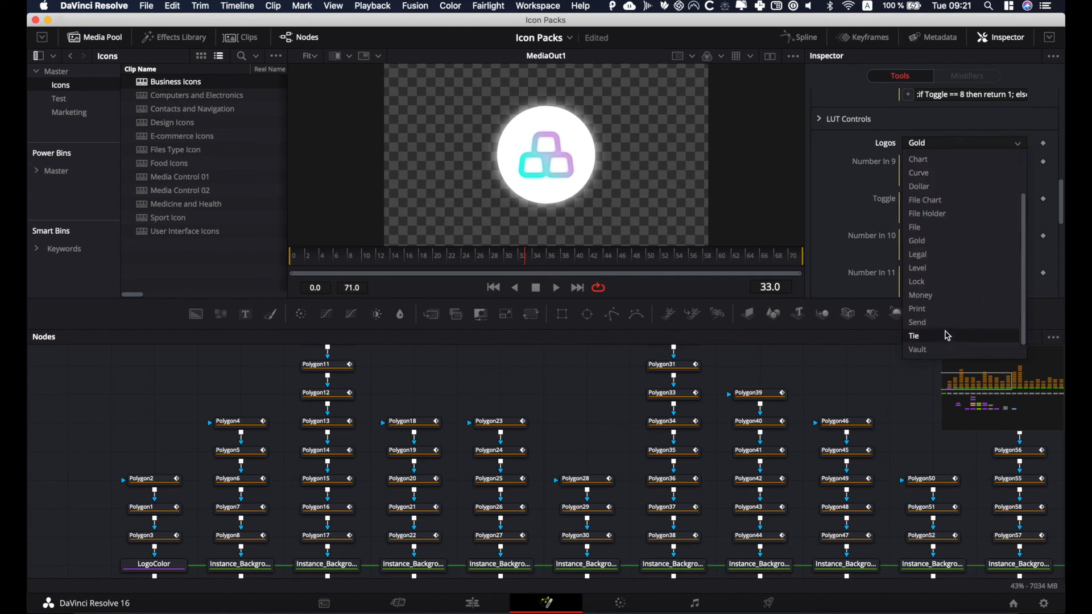
pyautogui.click(944, 349)
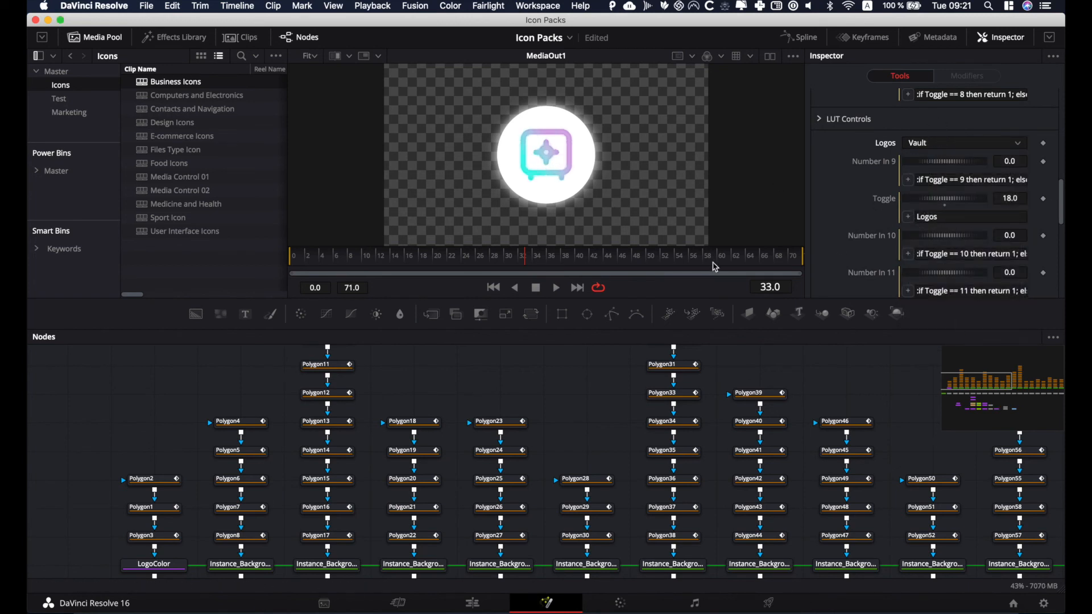
pyautogui.scroll(-3, 555, 435)
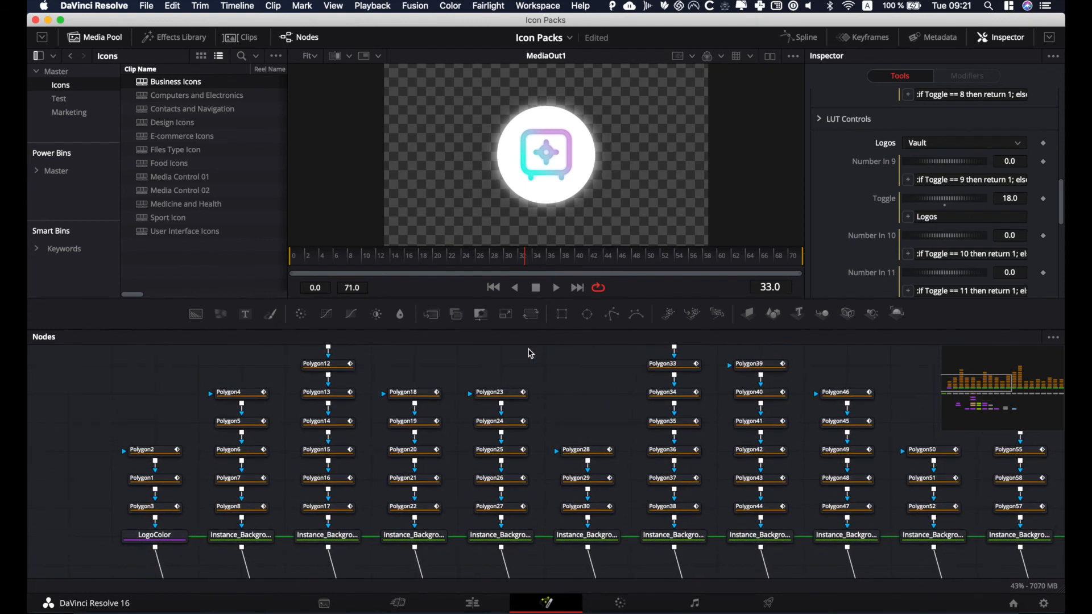
pyautogui.scroll(2, 529, 351)
pyautogui.click(996, 143)
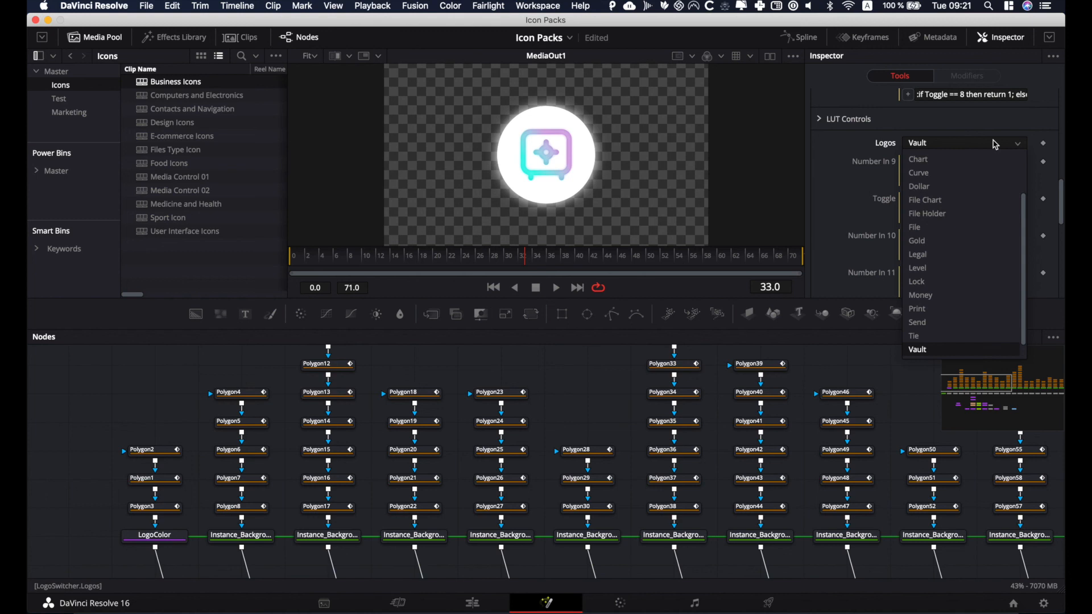
pyautogui.click(948, 213)
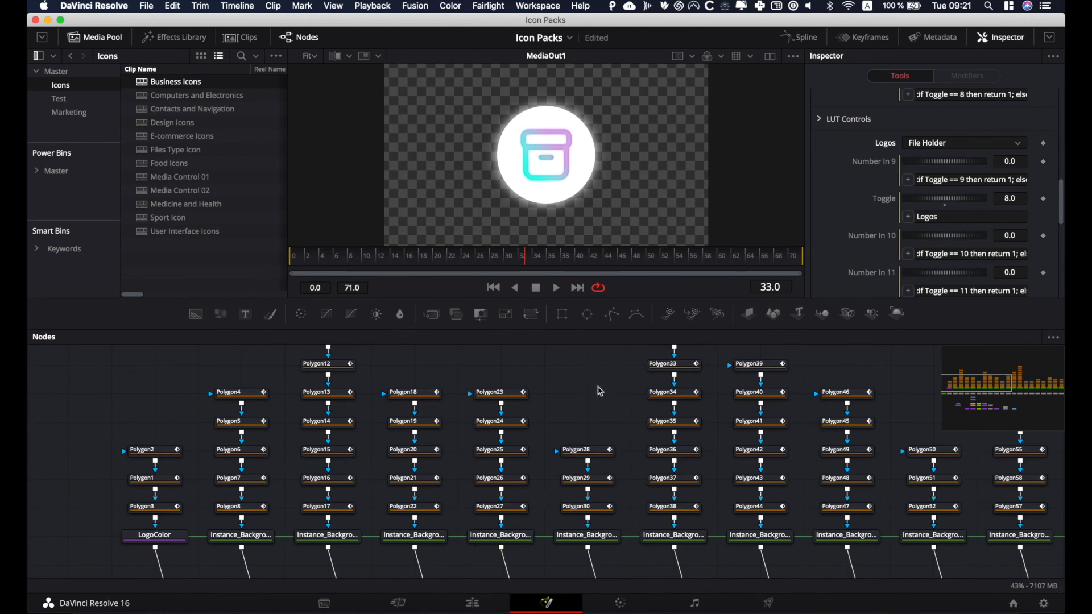
pyautogui.scroll(2, 600, 391)
pyautogui.click(416, 6)
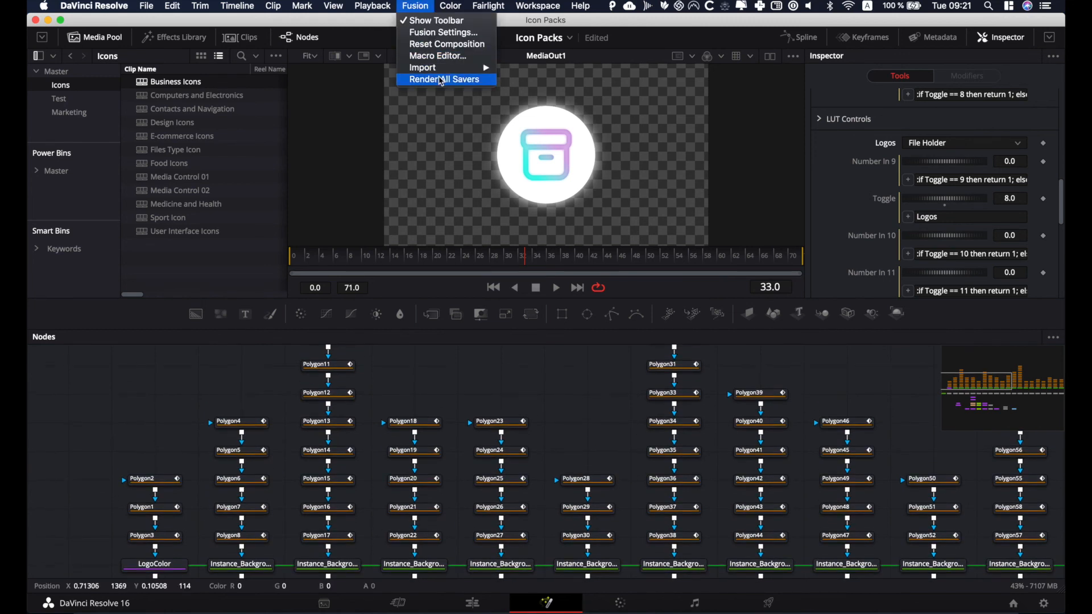
pyautogui.moveTo(444, 68)
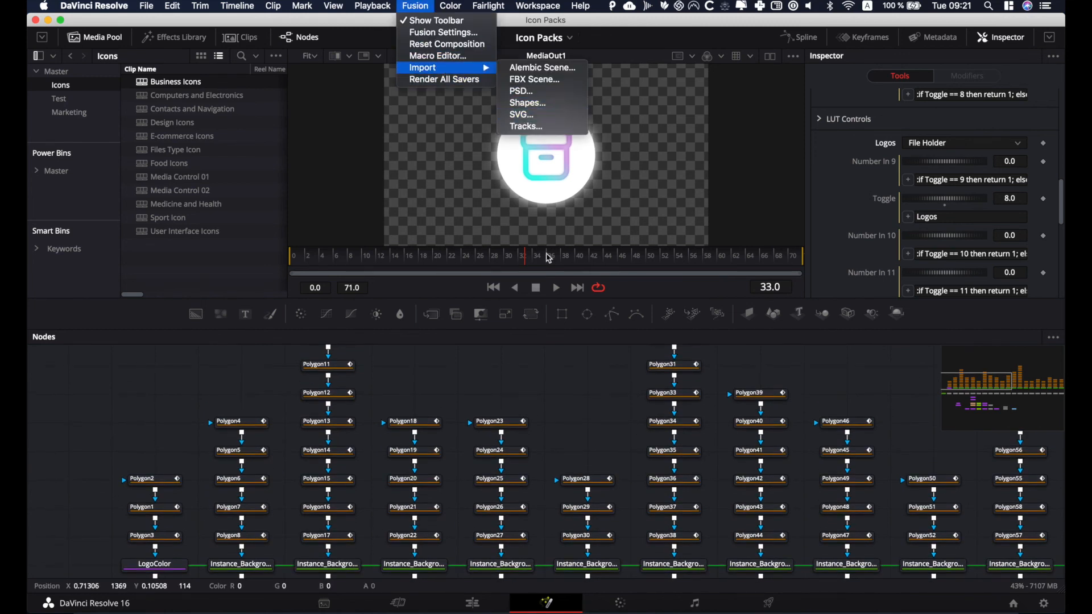
pyautogui.click(567, 393)
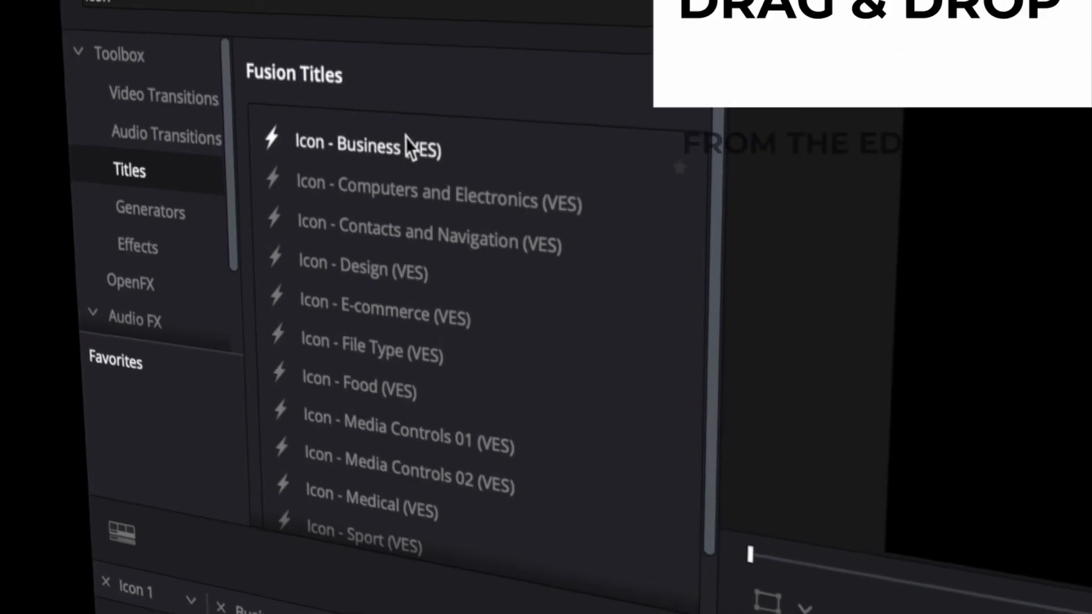
# Step: Add the Icon - E-commerce (VES) Fusion title to the edit, and switch its logo to Barcode, Boxes and Gift
pyautogui.moveTo(400, 293); pyautogui.dragTo(410, 331)
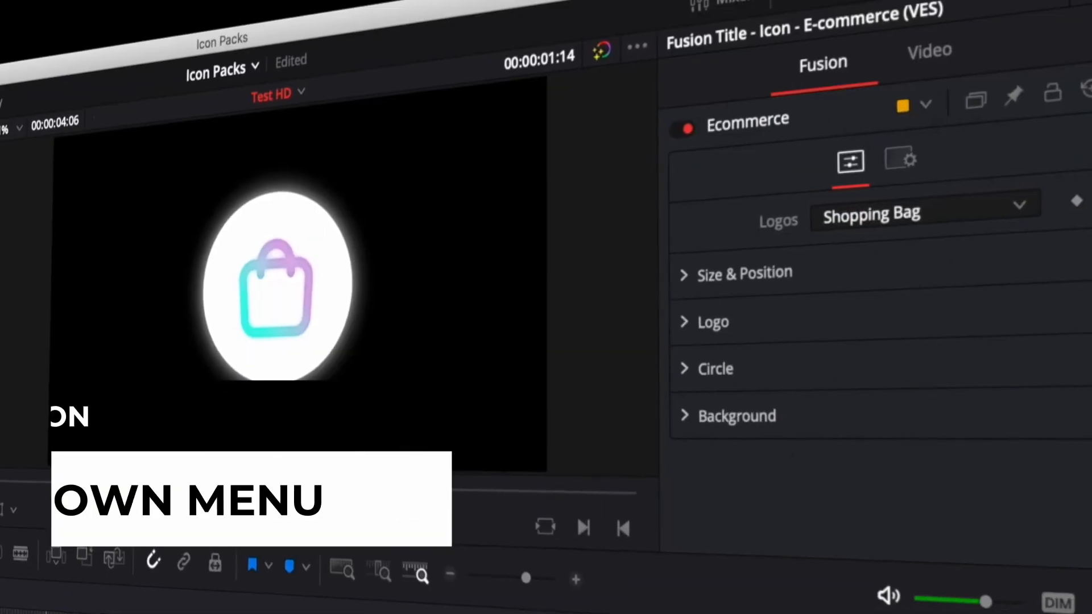
pyautogui.click(1007, 210)
pyautogui.click(1024, 272)
pyautogui.click(1007, 210)
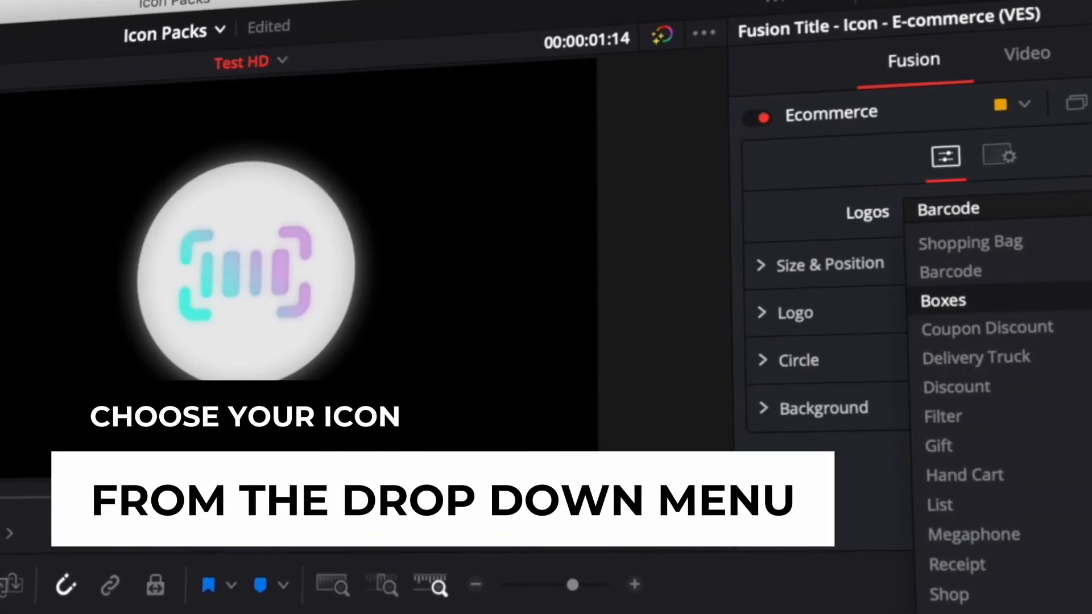
pyautogui.click(1001, 298)
pyautogui.click(1007, 209)
pyautogui.click(1007, 438)
pyautogui.click(1058, 241)
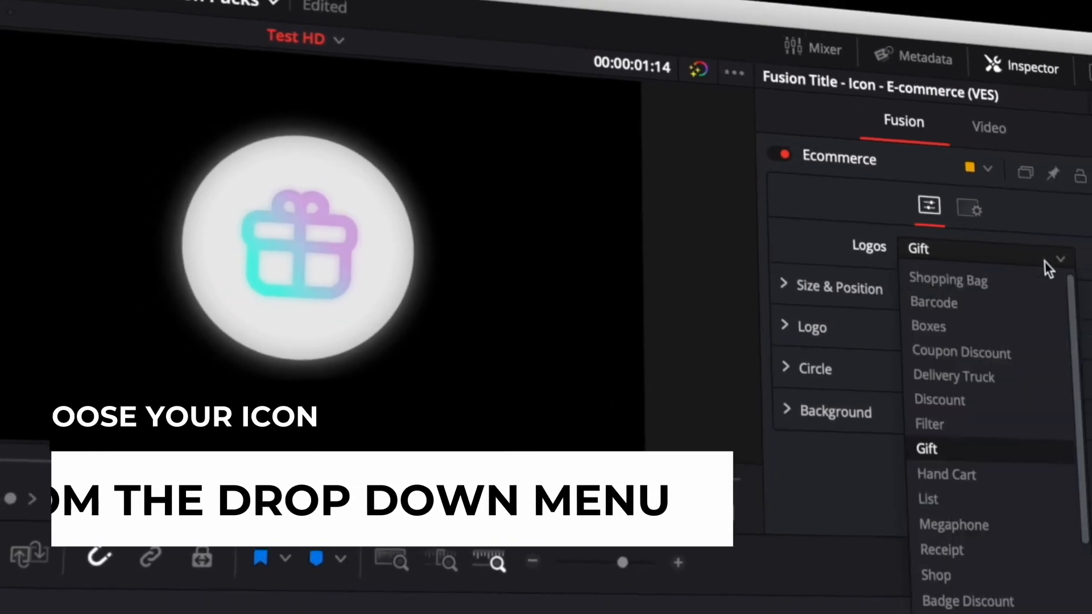